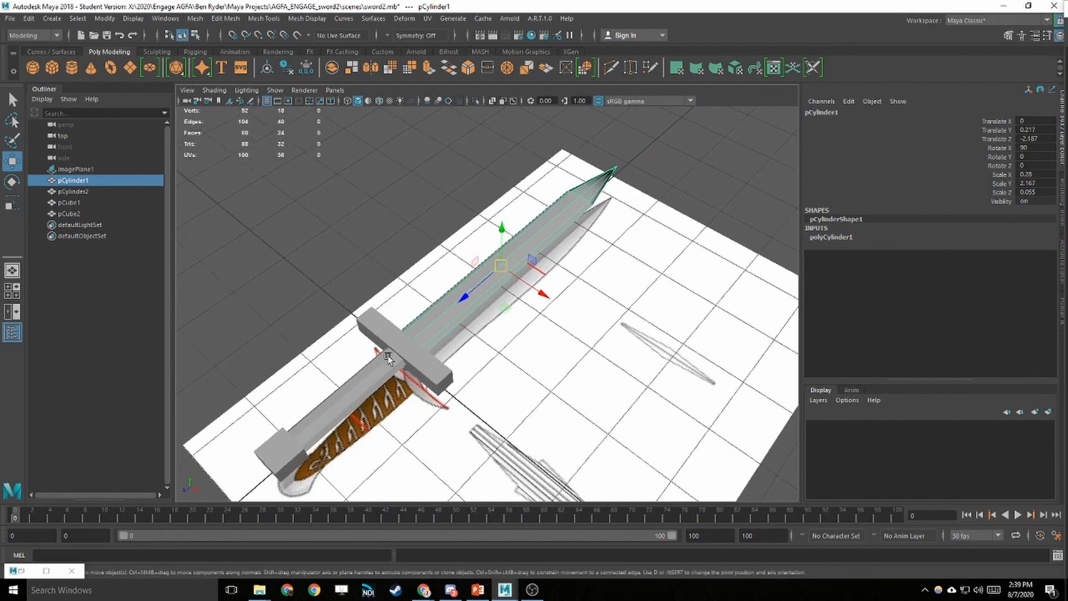
{"action": "left_click", "coordinate": [363, 327]}
{"action": "left_click", "coordinate": [295, 446]}
{"action": "left_click", "coordinate": [296, 446]}
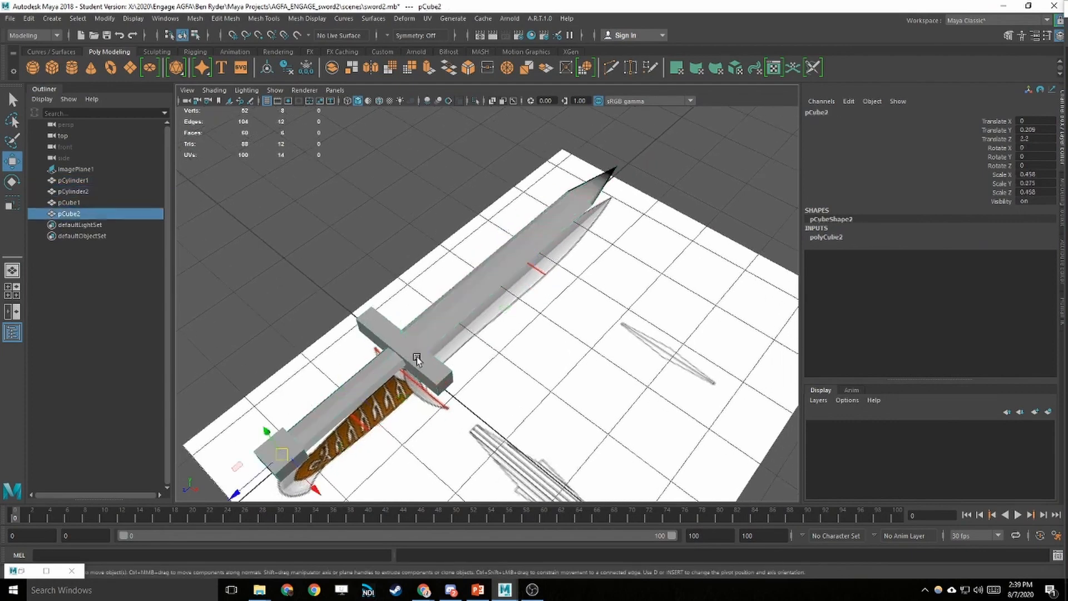
{"action": "key", "text": "q"}
{"action": "left_click", "coordinate": [459, 309]}
{"action": "left_click", "coordinate": [419, 356]}
{"action": "left_click", "coordinate": [419, 356]}
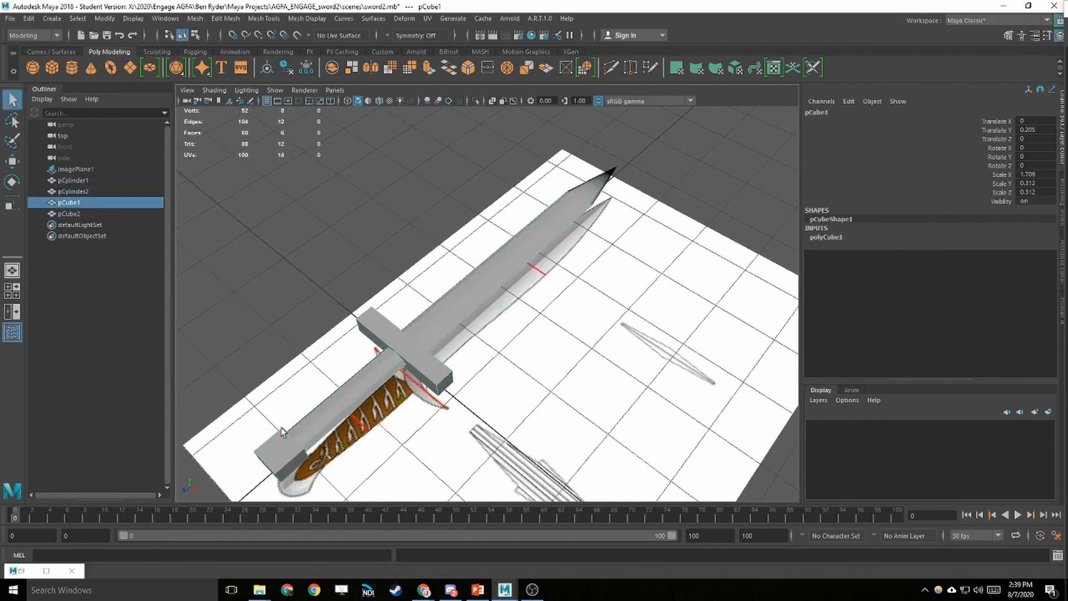
{"action": "left_click", "coordinate": [282, 431]}
- Select the sword blade and turn on X-Ray shading in the top view
{"action": "left_click", "coordinate": [452, 315]}
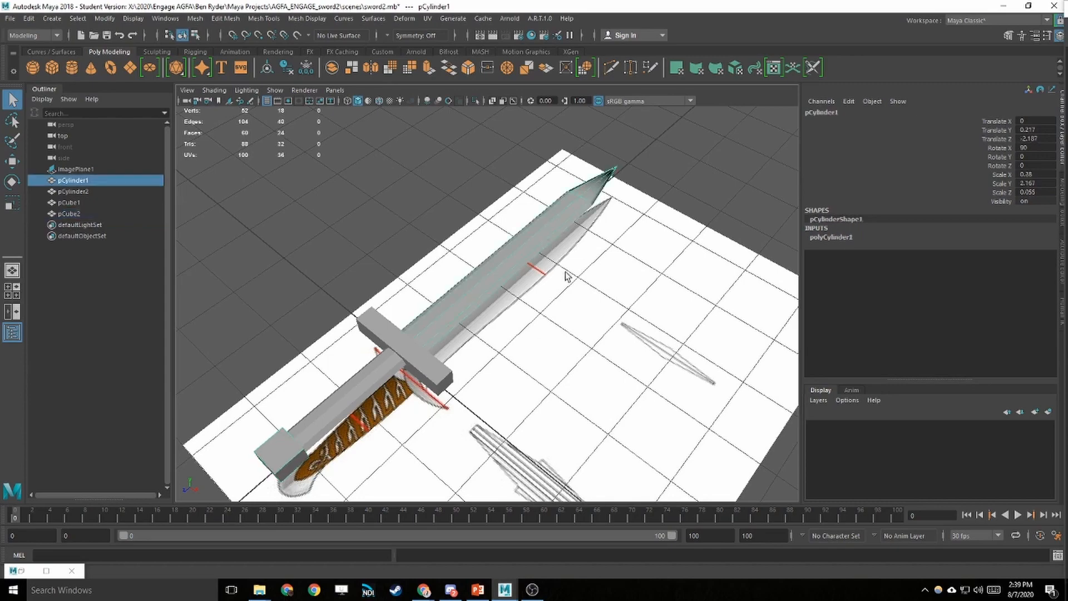
{"action": "left_click_drag", "start_coordinate": [501, 272], "coordinate": [475, 242], "text": "alt"}
{"action": "key", "text": "space"}
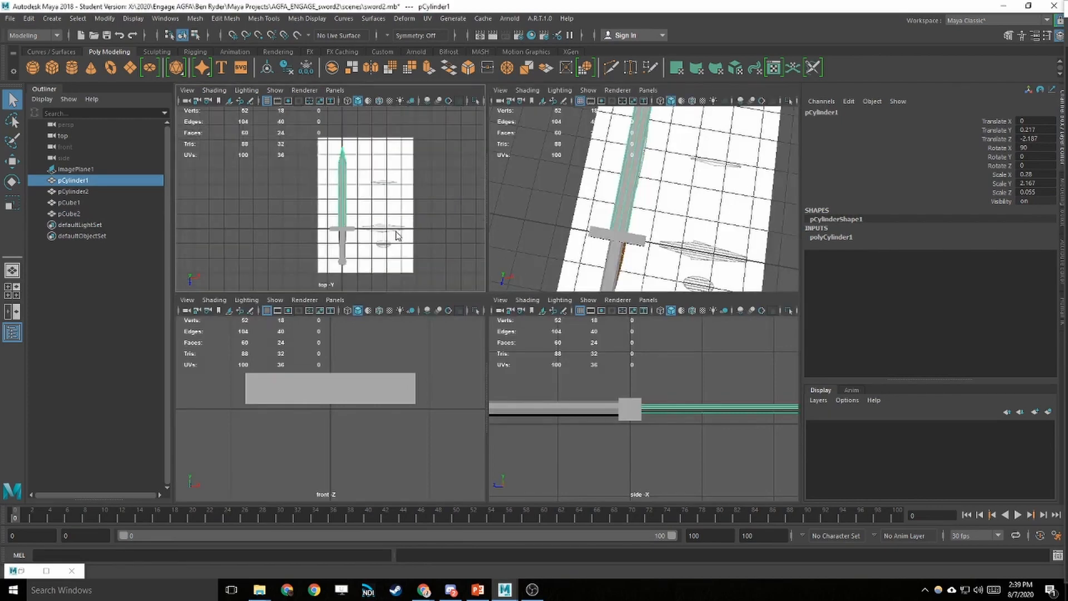
{"action": "key", "text": "space"}
{"action": "scroll", "coordinate": [368, 283], "scroll_direction": "down", "scroll_amount": 1}
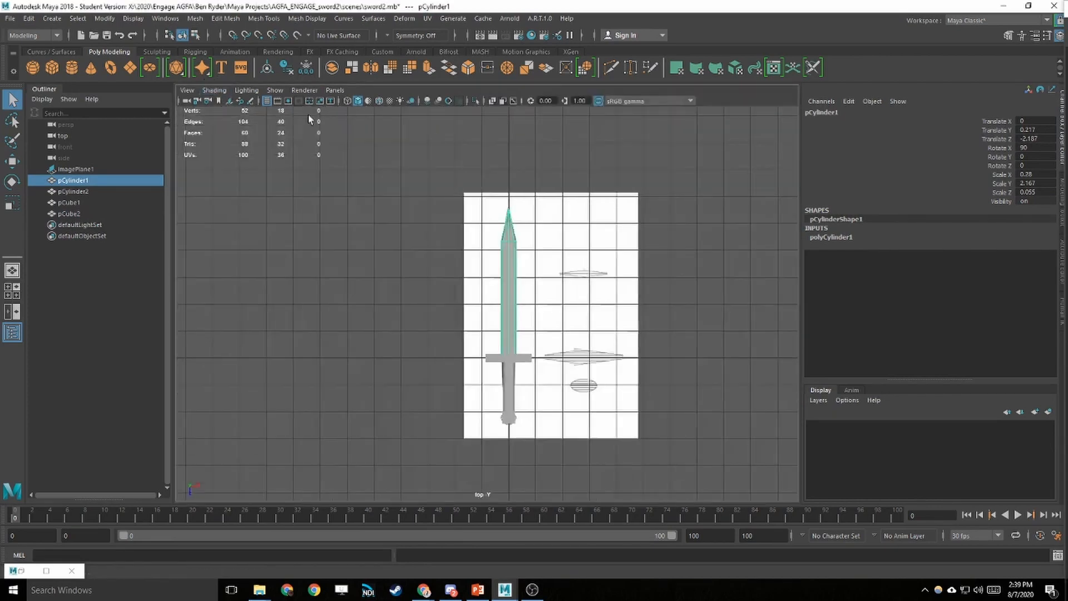
{"action": "left_click", "coordinate": [214, 96]}
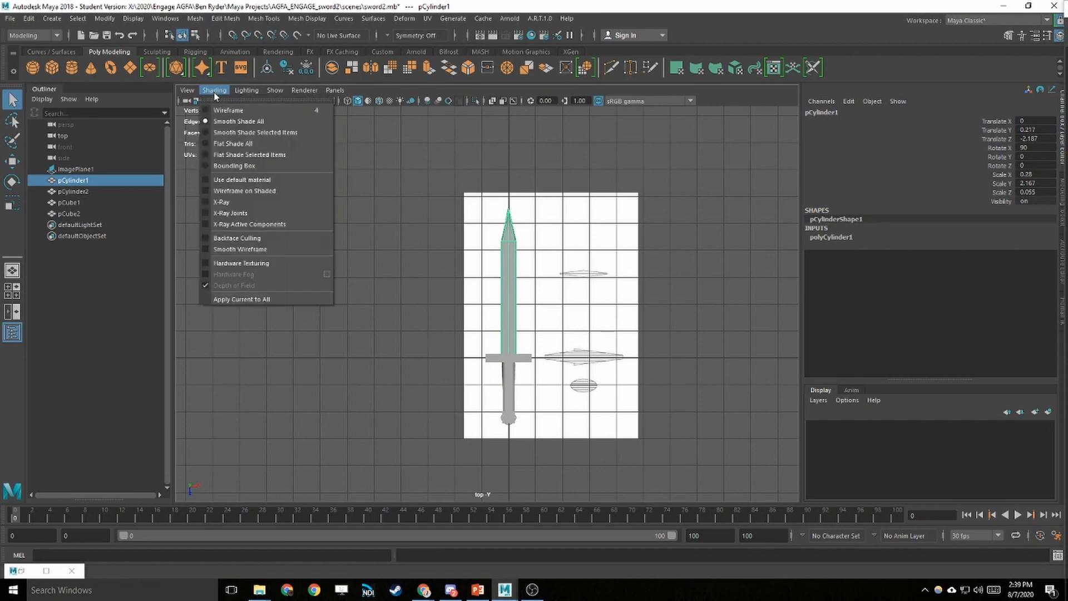
{"action": "left_click", "coordinate": [203, 199]}
- Scale the row of vertices below the blade's tip inward along X to match the reference outline
{"action": "scroll", "coordinate": [561, 342], "scroll_direction": "up", "scroll_amount": 6}
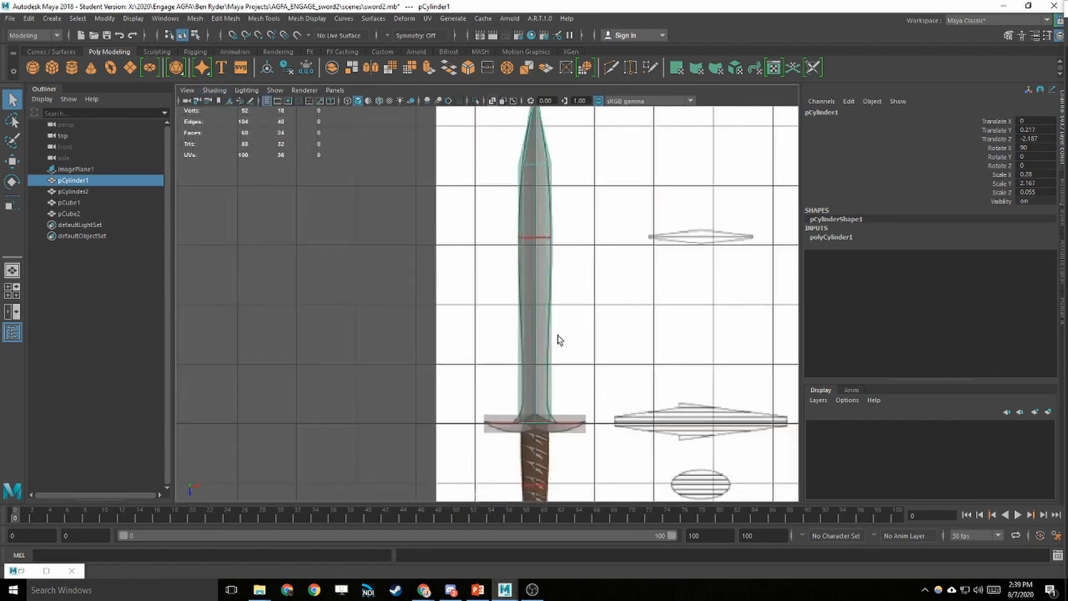
{"action": "scroll", "coordinate": [556, 339], "scroll_direction": "down", "scroll_amount": 4}
{"action": "scroll", "coordinate": [518, 294], "scroll_direction": "up", "scroll_amount": 6}
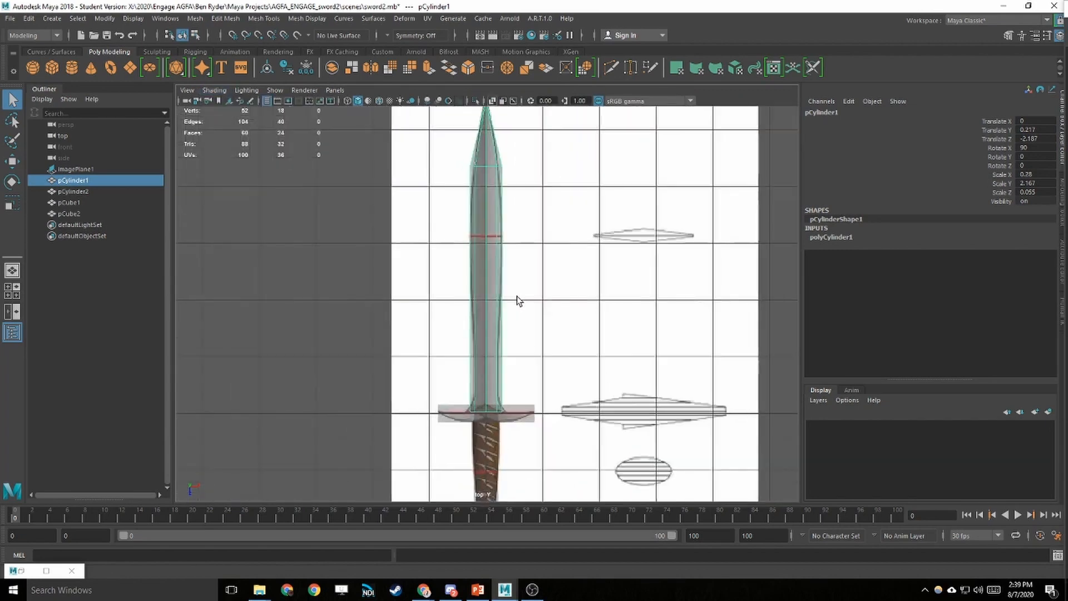
{"action": "middle_click_drag", "start_coordinate": [551, 193], "coordinate": [552, 311], "text": "alt"}
{"action": "middle_click_drag", "start_coordinate": [513, 211], "coordinate": [517, 266], "text": "alt"}
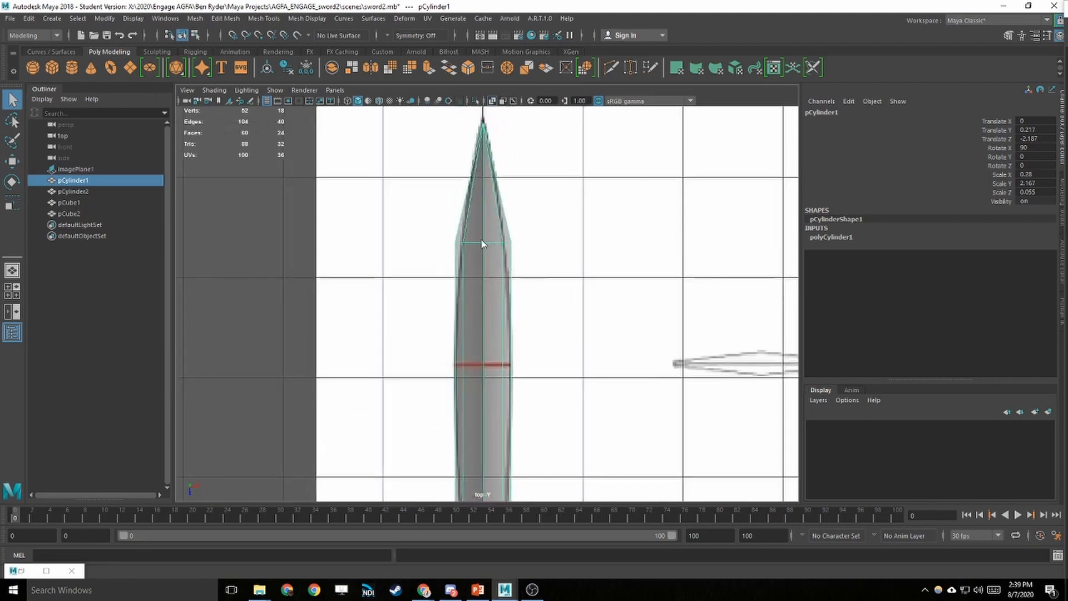
{"action": "right_click_drag", "start_coordinate": [482, 243], "coordinate": [433, 240]}
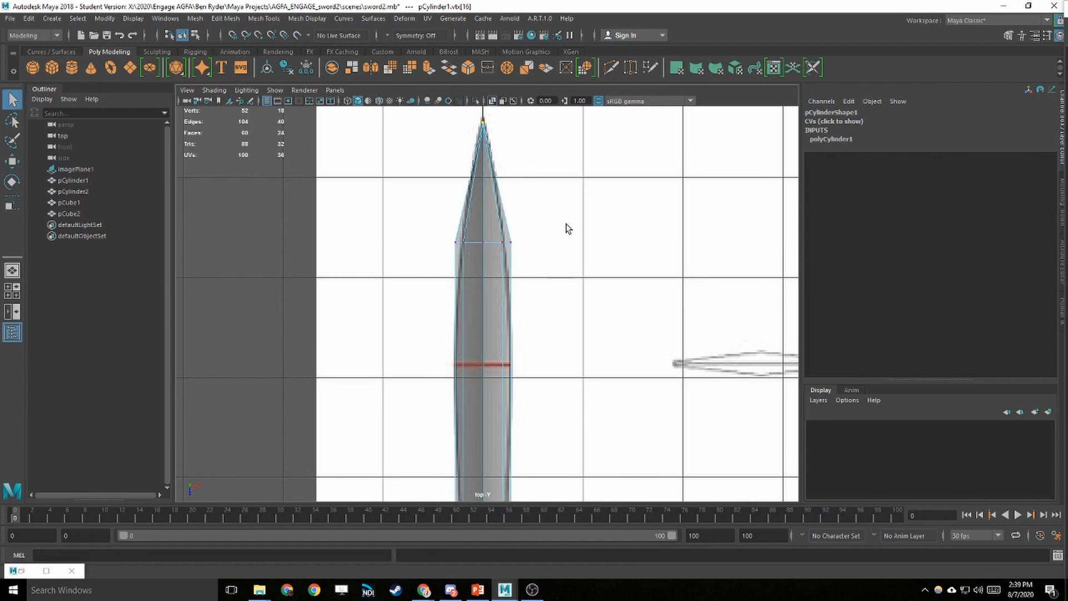
{"action": "left_click_drag", "start_coordinate": [531, 237], "coordinate": [422, 263]}
{"action": "key", "text": "r"}
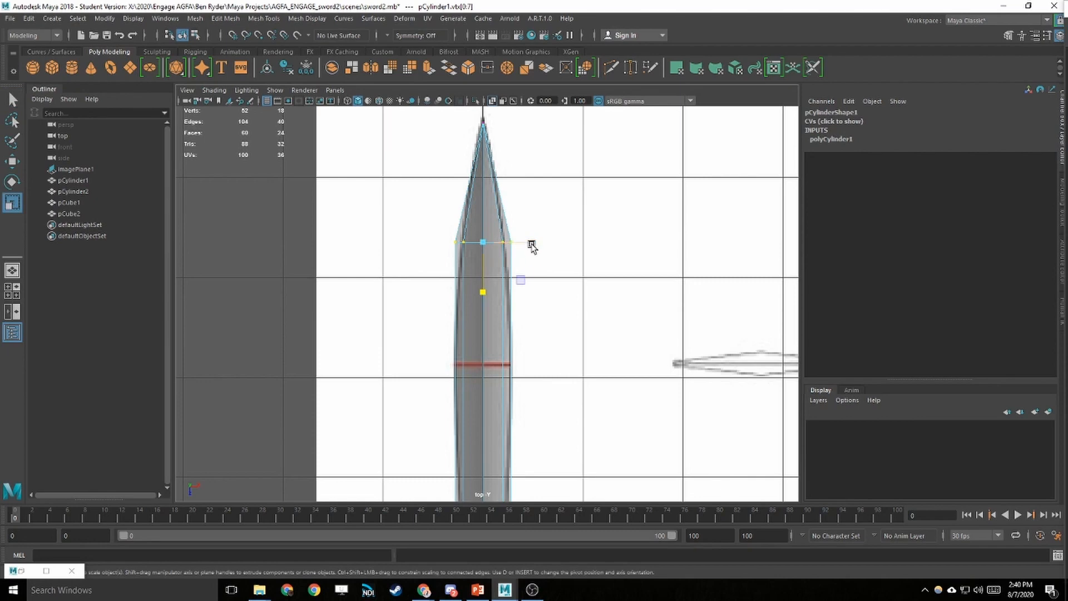
{"action": "left_click_drag", "start_coordinate": [529, 243], "coordinate": [517, 245]}
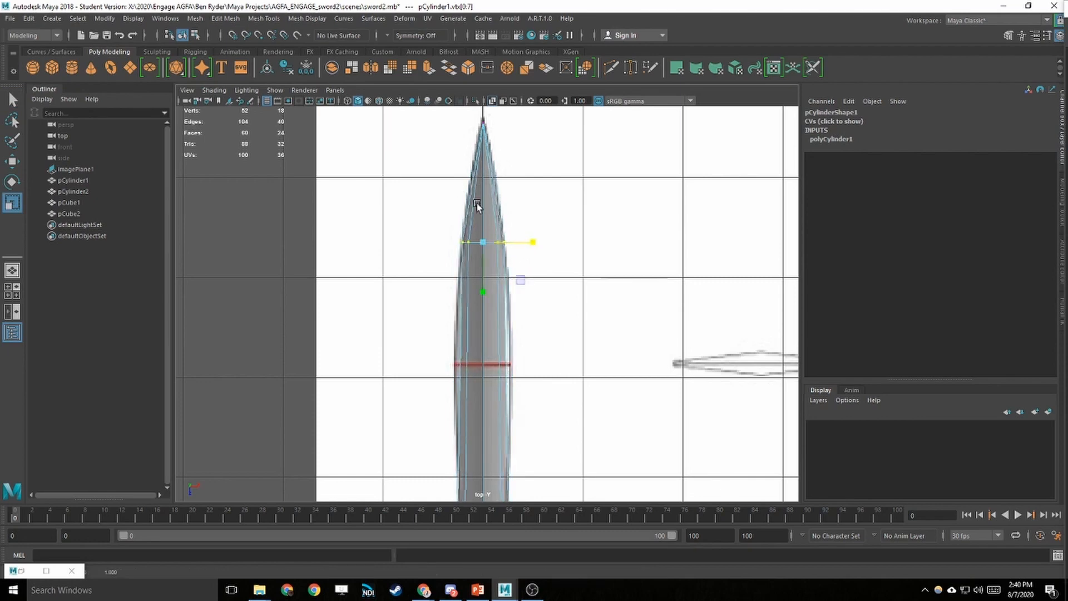
{"action": "key", "text": "q"}
- Insert an edge loop around the blade near the red cross-section line of the reference image
{"action": "middle_click_drag", "start_coordinate": [516, 327], "coordinate": [483, 231], "text": "alt"}
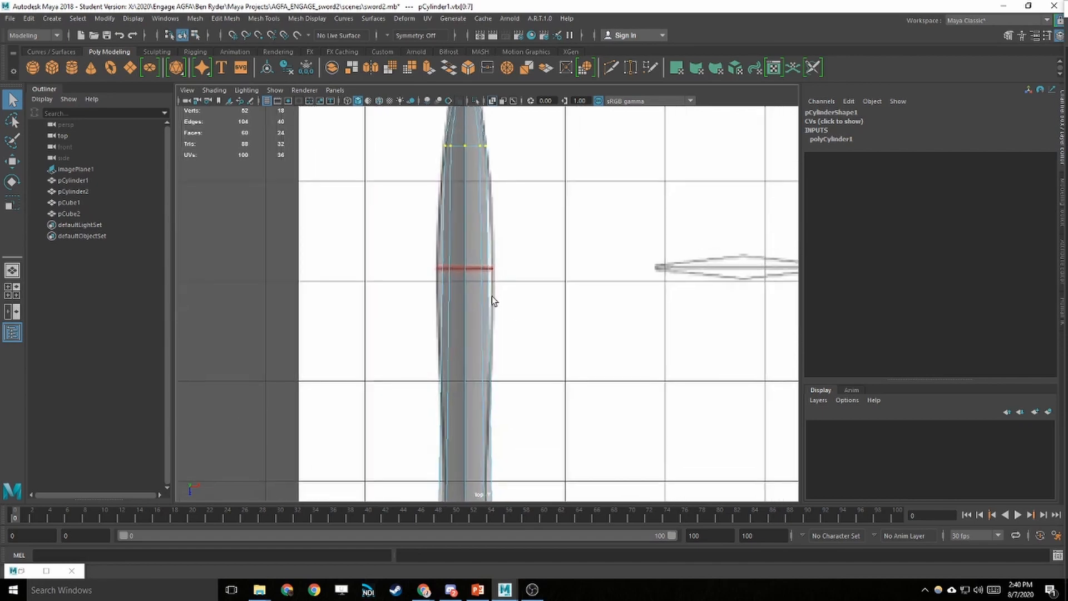
{"action": "middle_click_drag", "start_coordinate": [434, 359], "coordinate": [442, 232], "text": "alt"}
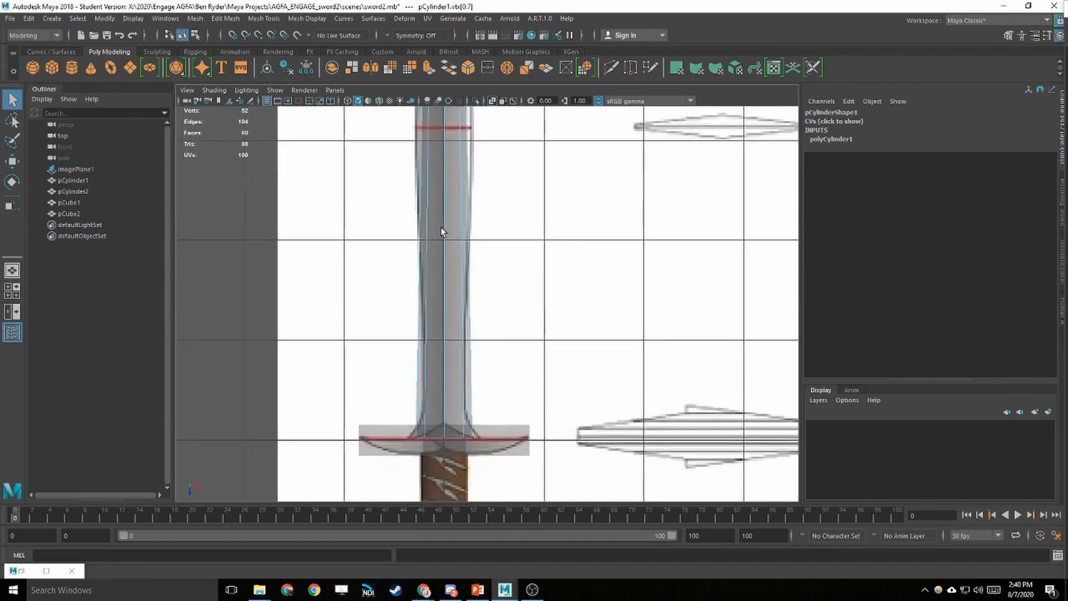
{"action": "middle_click_drag", "start_coordinate": [483, 174], "coordinate": [489, 293], "text": "alt"}
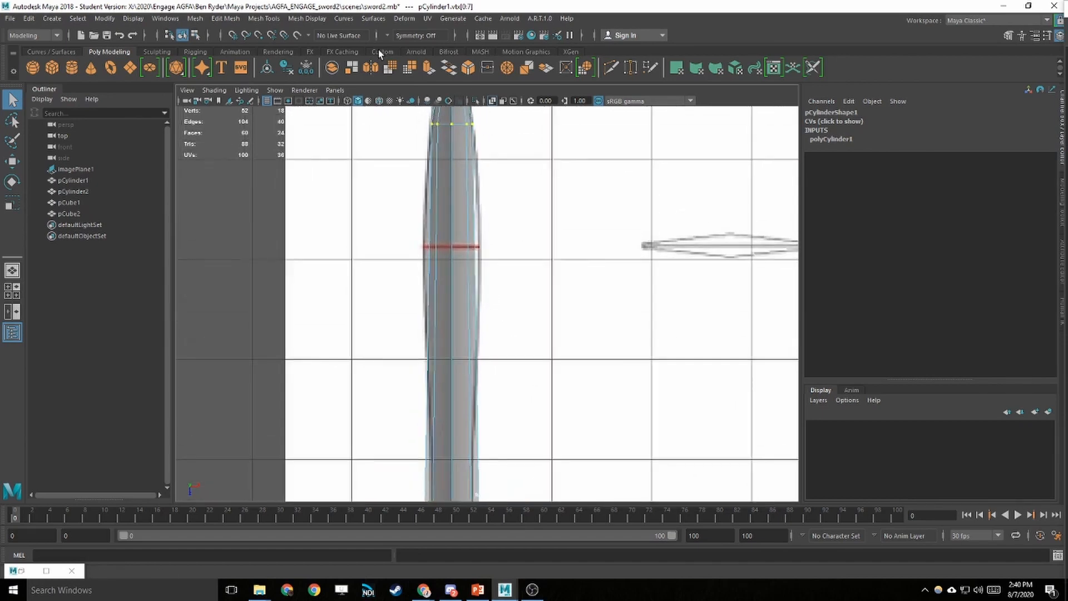
{"action": "left_click", "coordinate": [265, 19]}
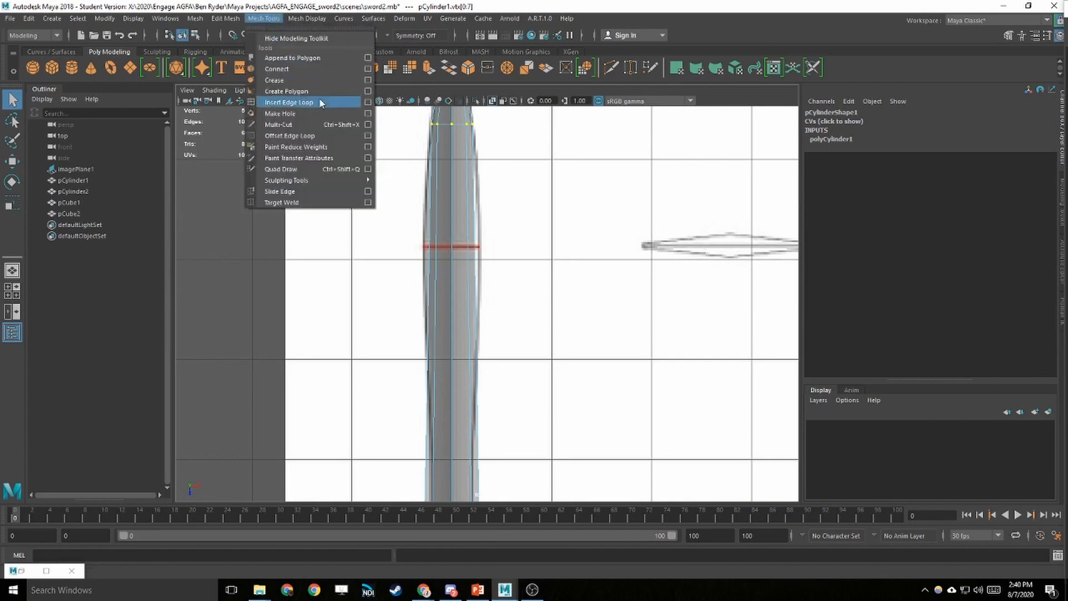
{"action": "left_click", "coordinate": [289, 102]}
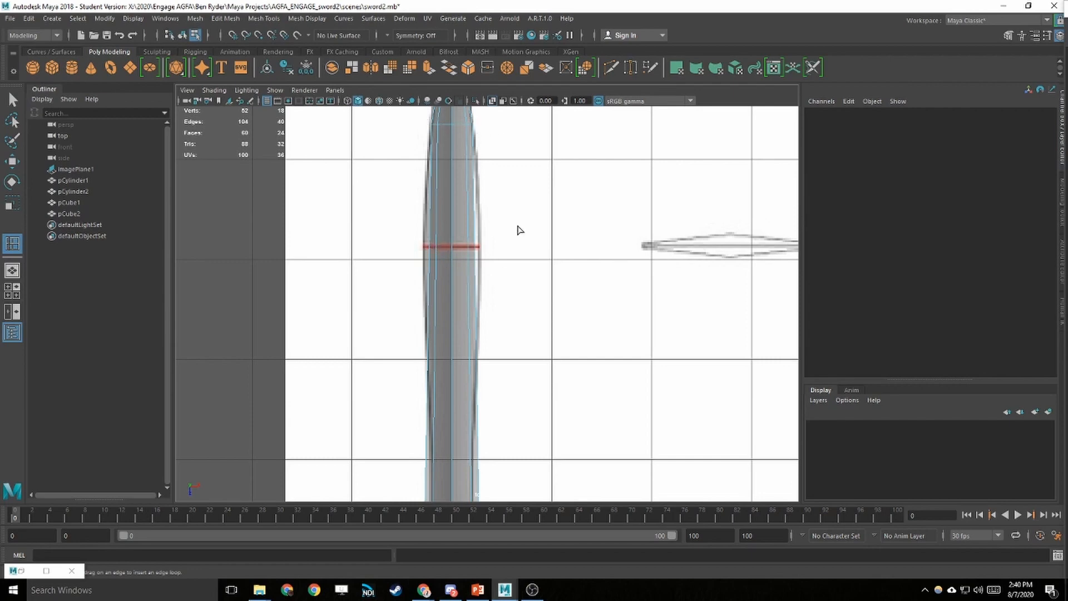
{"action": "middle_click_drag", "start_coordinate": [487, 225], "coordinate": [479, 256], "text": "alt"}
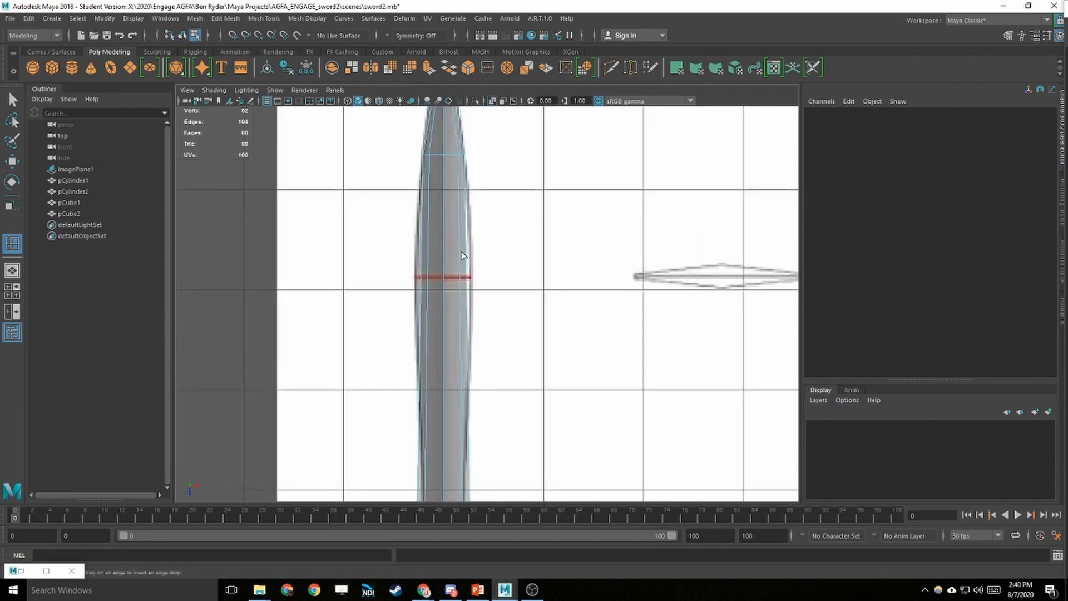
{"action": "key", "text": "space"}
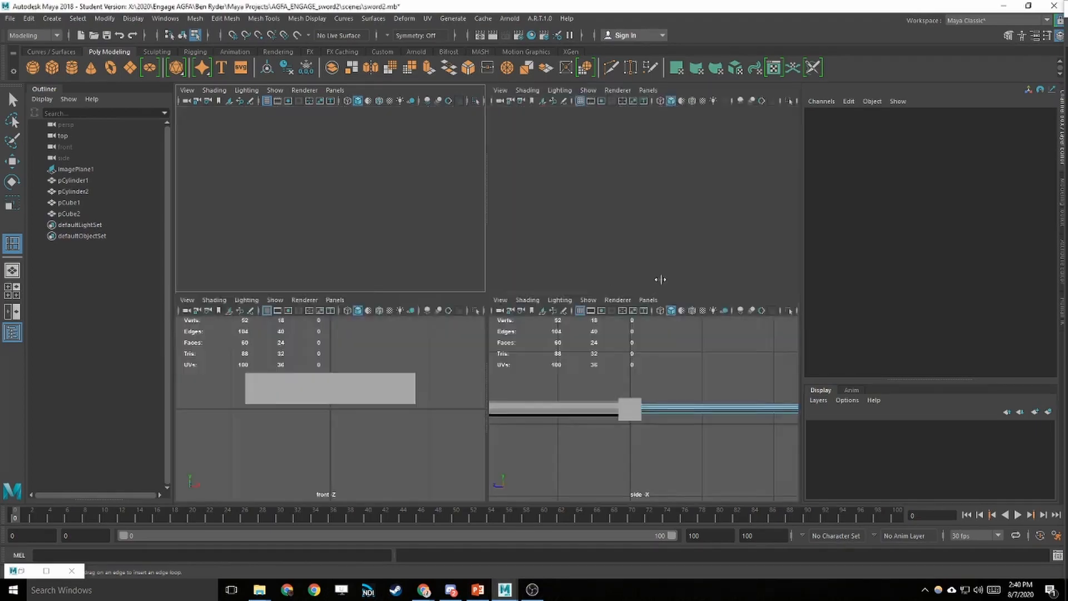
{"action": "key", "text": "space"}
{"action": "left_click_drag", "start_coordinate": [490, 239], "coordinate": [536, 222], "text": "alt"}
{"action": "scroll", "coordinate": [536, 222], "scroll_direction": "up", "scroll_amount": 10}
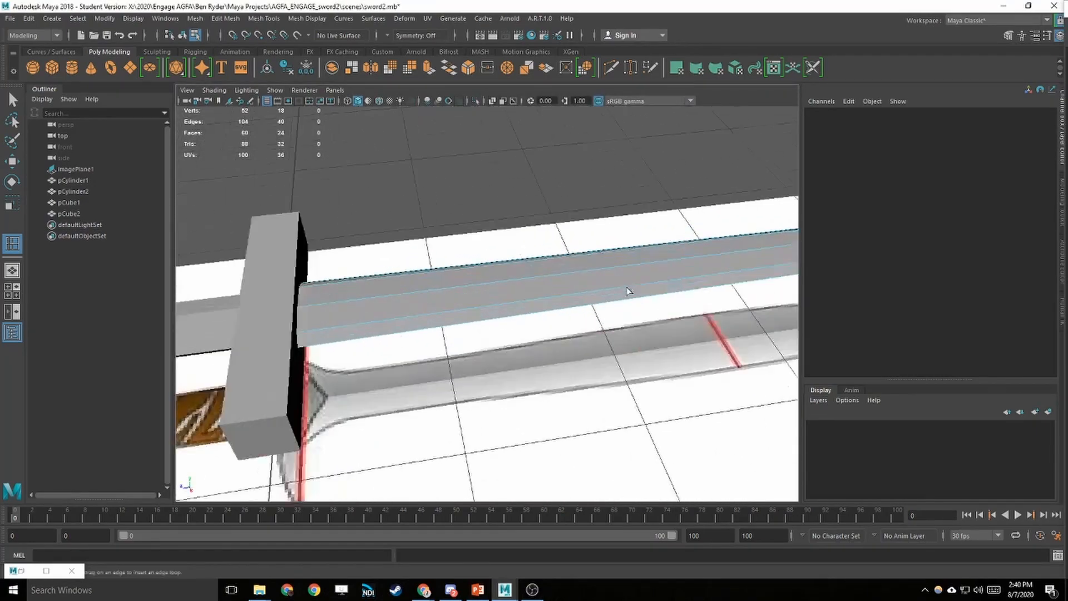
{"action": "left_click_drag", "start_coordinate": [527, 315], "coordinate": [593, 284], "text": "alt"}
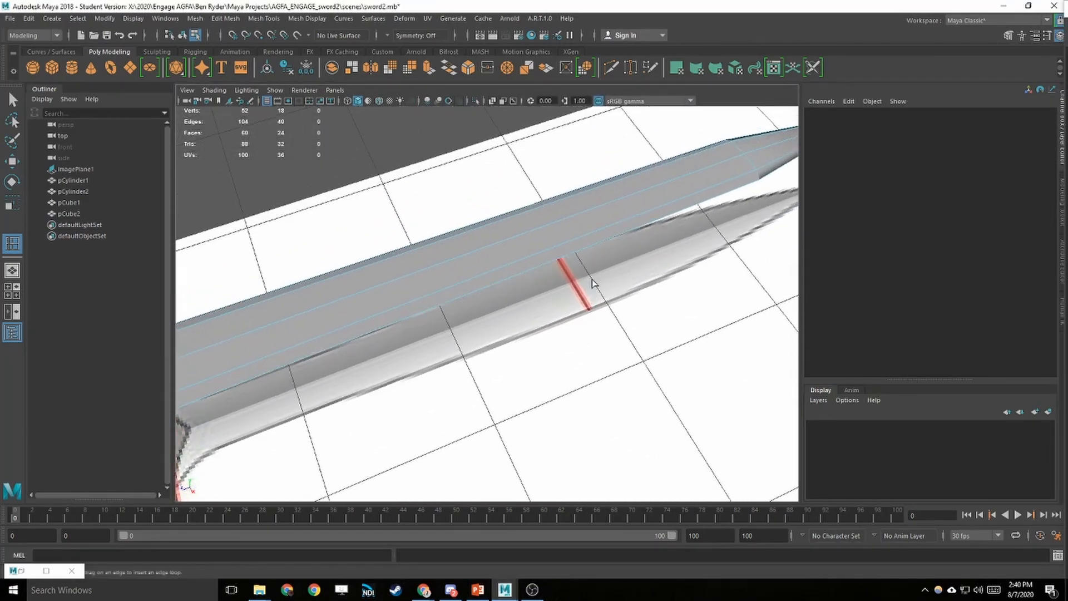
{"action": "key", "text": "space"}
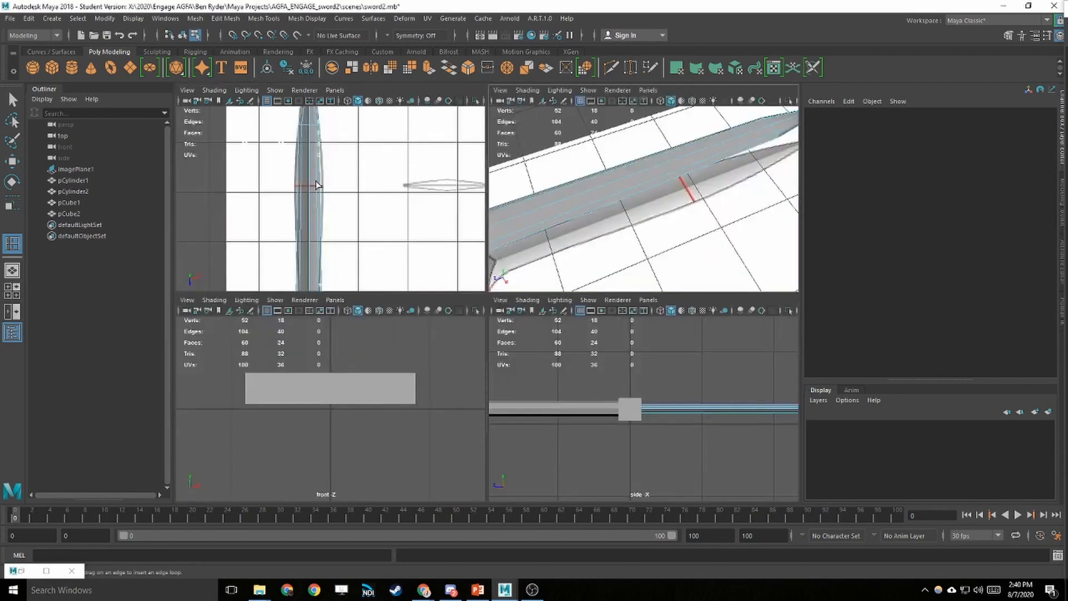
{"action": "key", "text": "space"}
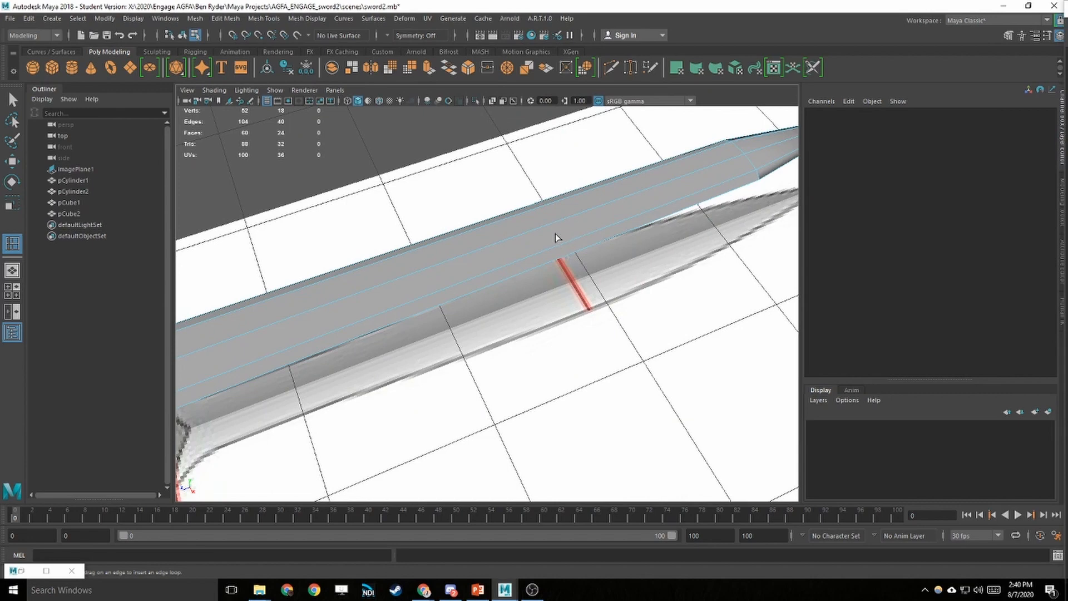
{"action": "left_click", "coordinate": [546, 213]}
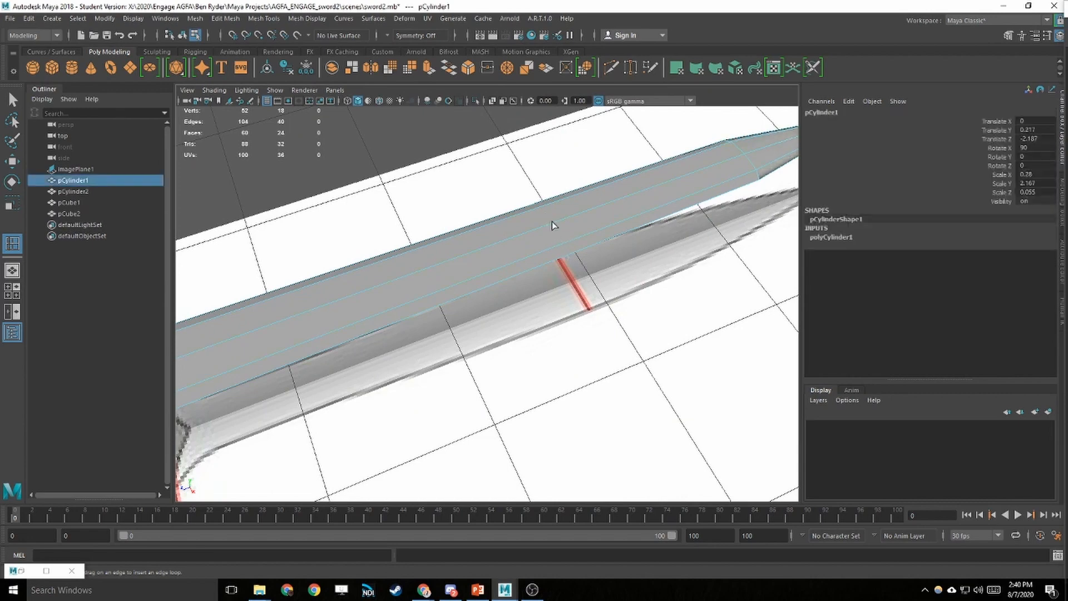
{"action": "key", "text": "F10"}
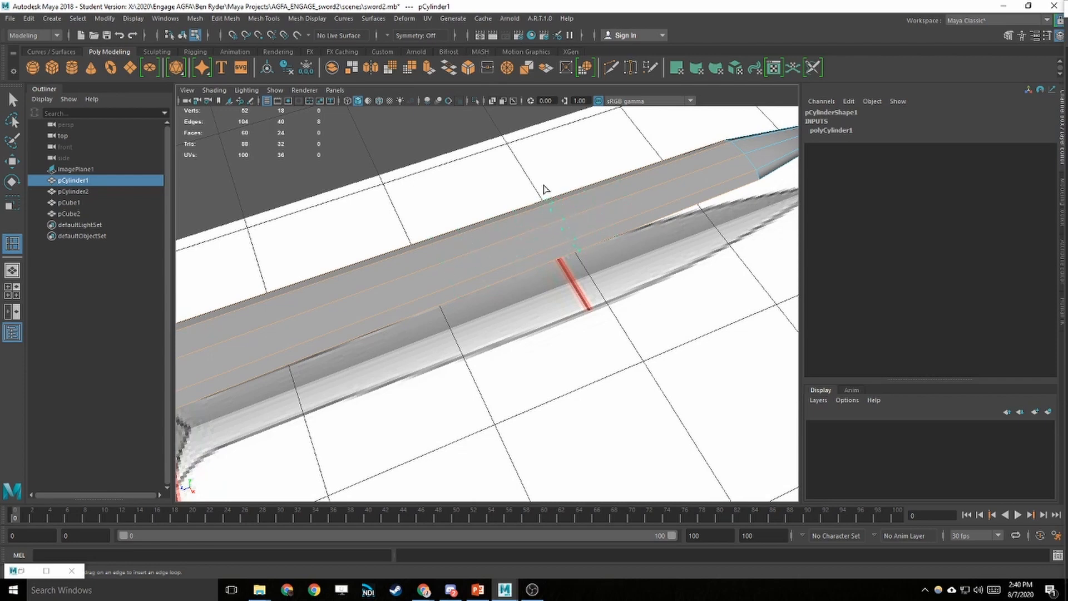
{"action": "left_click", "coordinate": [555, 235]}
{"action": "key", "text": "q"}
{"action": "left_click", "coordinate": [549, 244]}
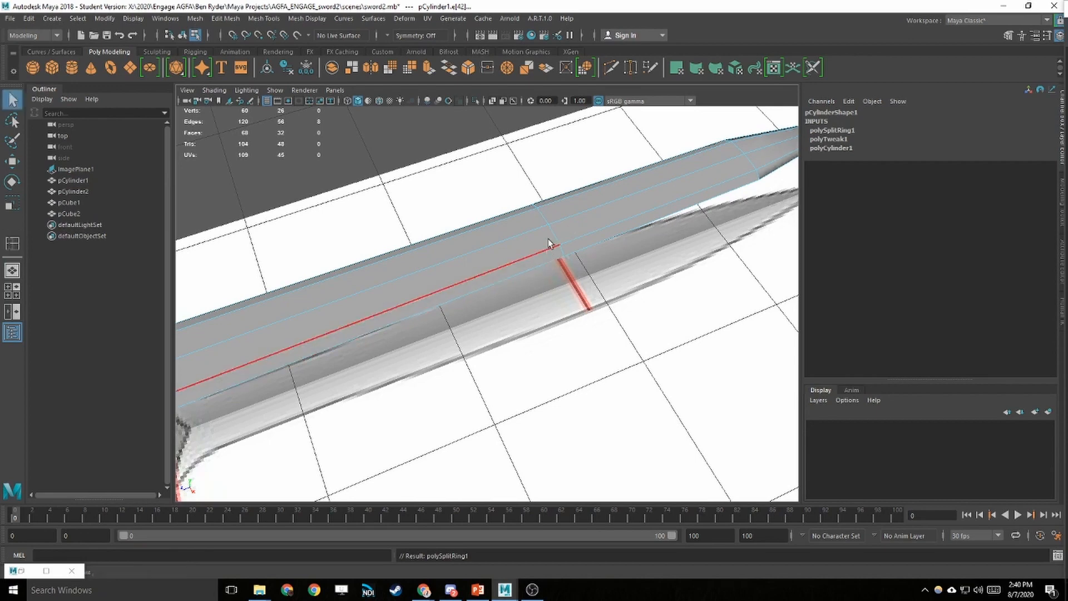
{"action": "left_click", "coordinate": [555, 232]}
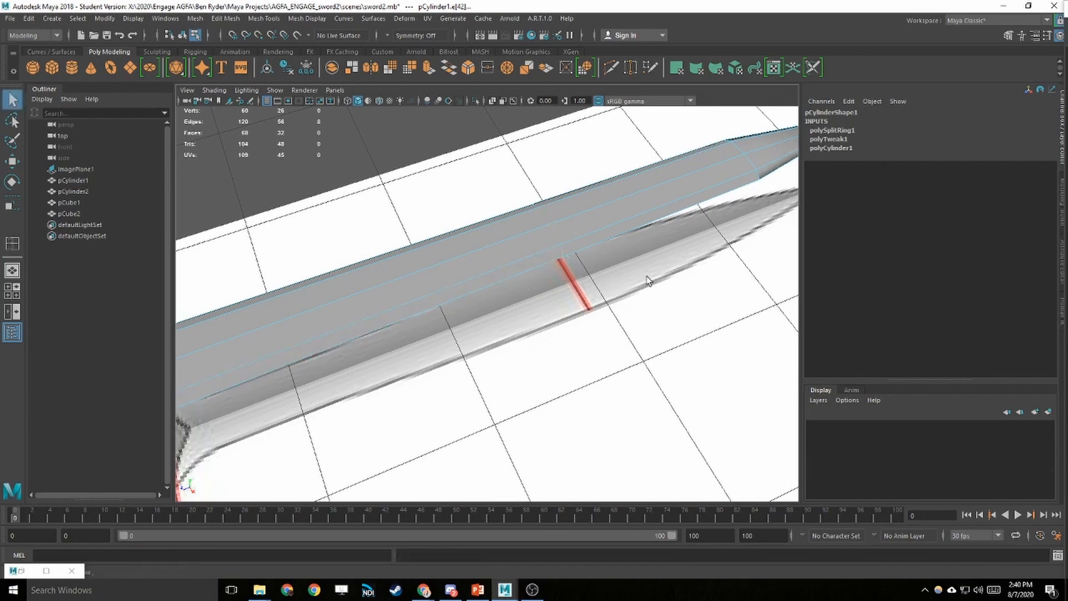
- Move the new edge loop onto the reference's red cross-section line and scale it along X to the blade's outline
{"action": "key", "text": "space"}
{"action": "key", "text": "space"}
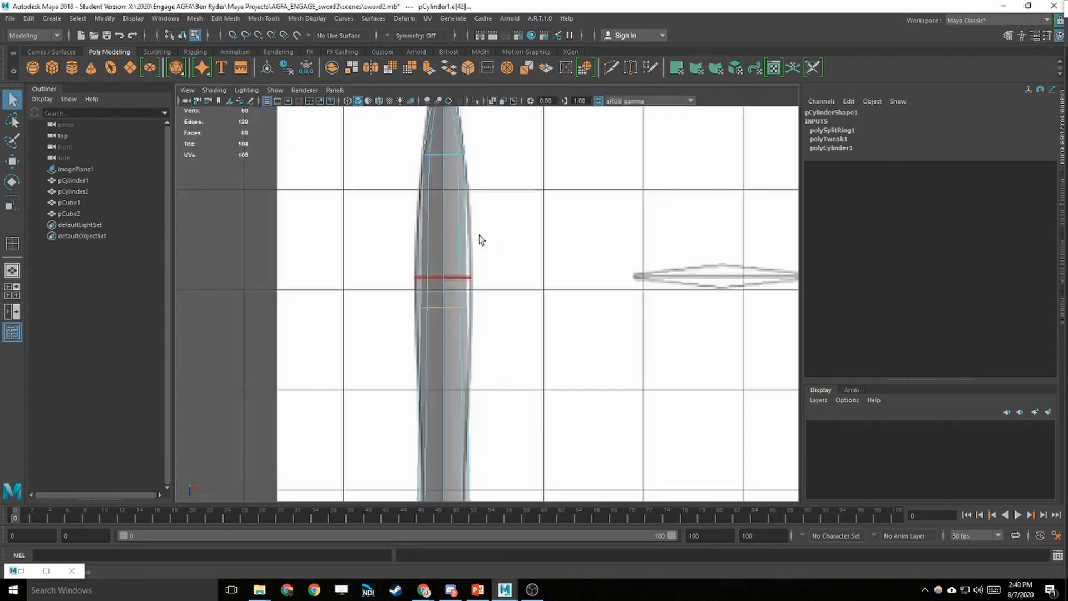
{"action": "key", "text": "w"}
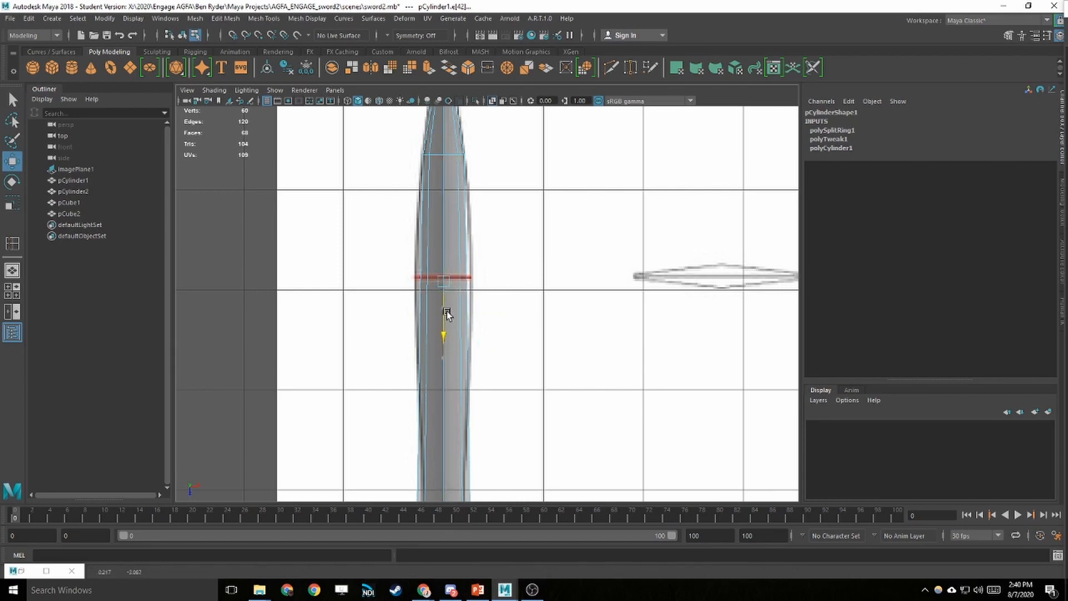
{"action": "key", "text": "r"}
{"action": "left_click_drag", "start_coordinate": [499, 277], "coordinate": [510, 281]}
{"action": "key", "text": "q"}
{"action": "left_click", "coordinate": [483, 170]}
- Insert another edge loop across the lower blade, about one grid square above the crossguard
{"action": "scroll", "coordinate": [488, 293], "scroll_direction": "down", "scroll_amount": 3}
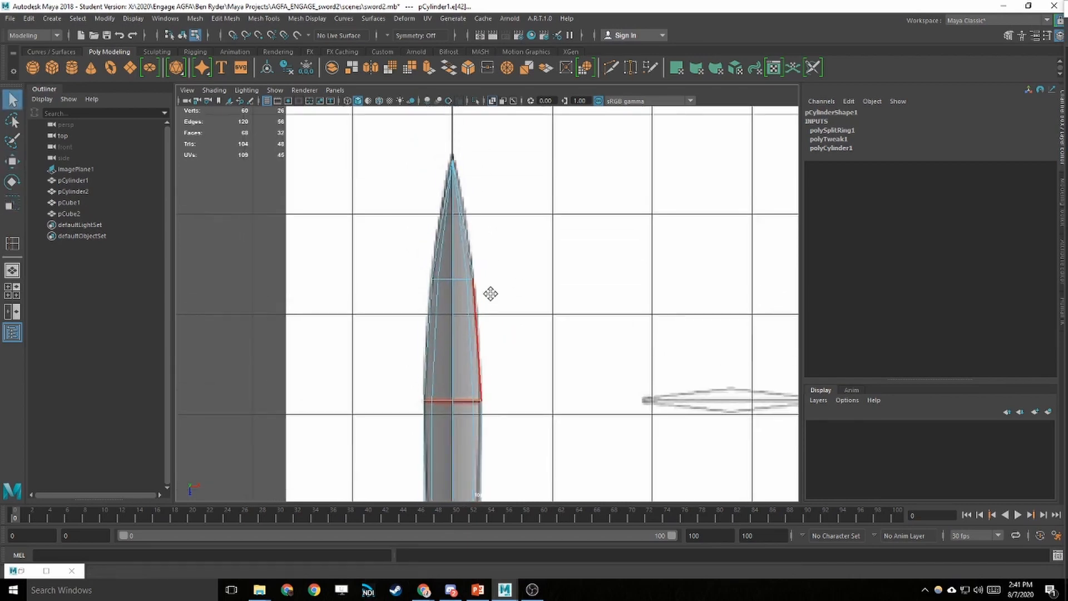
{"action": "middle_click_drag", "start_coordinate": [488, 341], "coordinate": [479, 186], "text": "alt"}
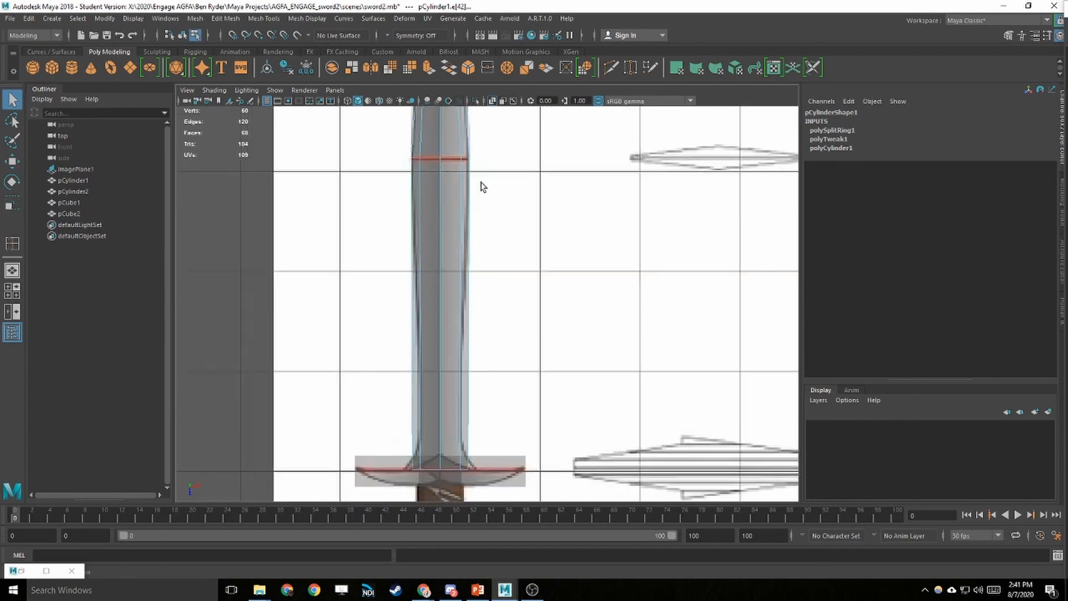
{"action": "left_click", "coordinate": [11, 244]}
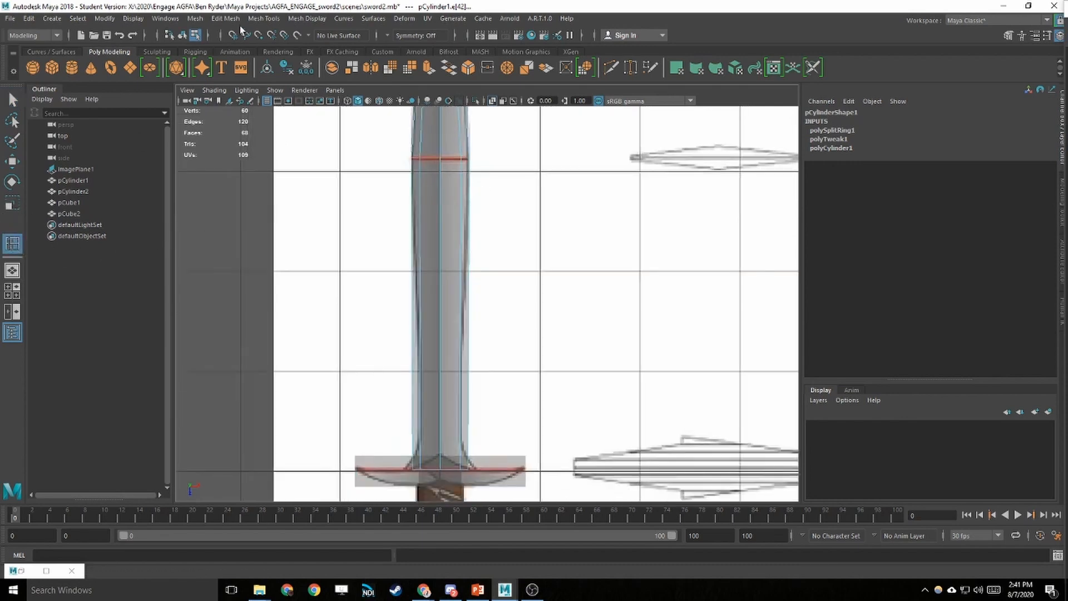
{"action": "left_click", "coordinate": [267, 19]}
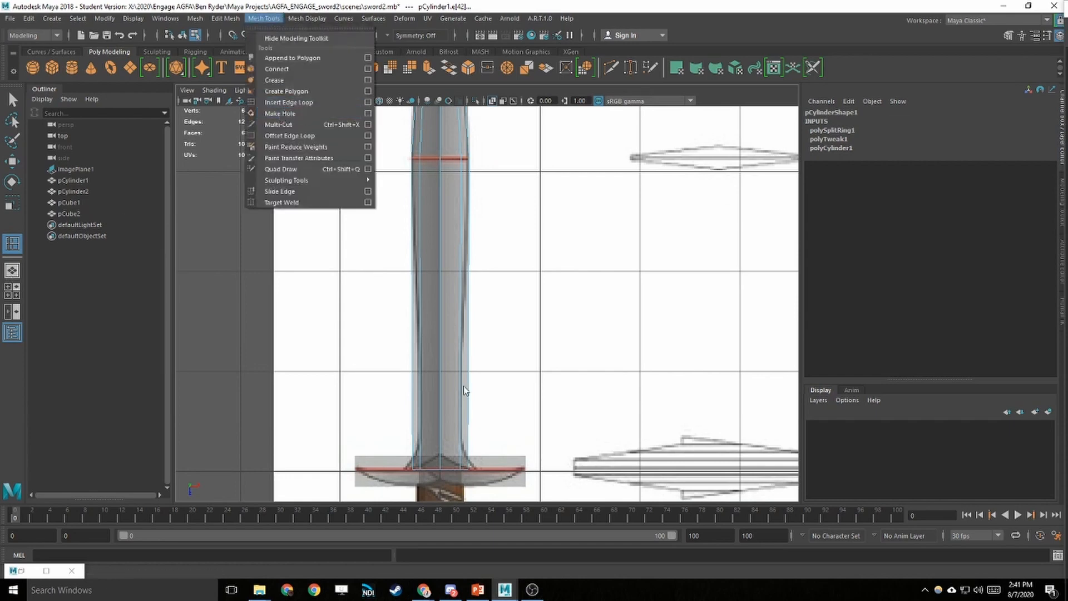
{"action": "left_click", "coordinate": [409, 370]}
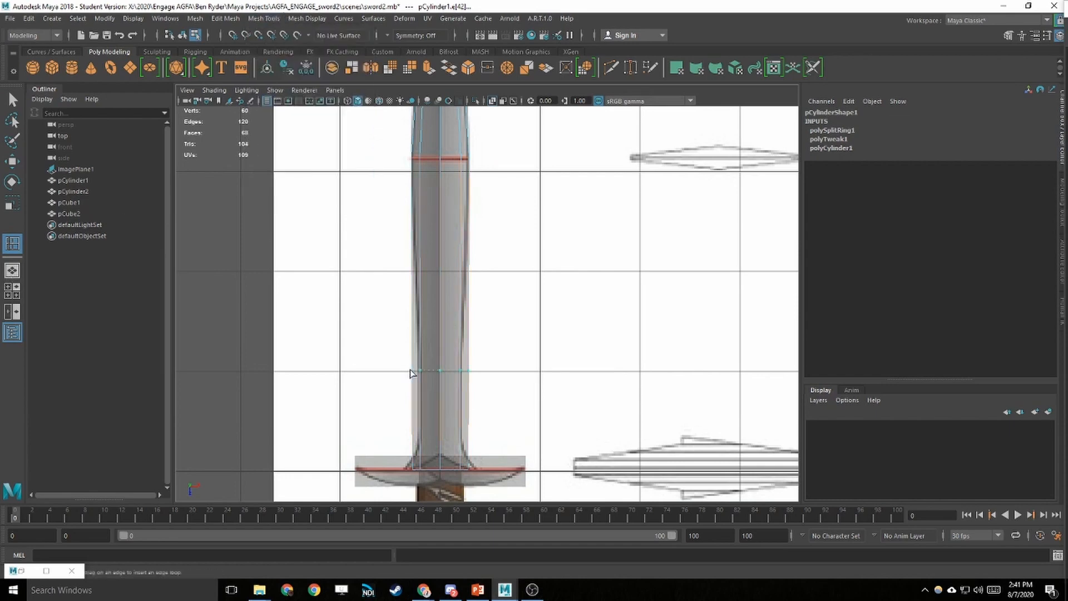
{"action": "left_click", "coordinate": [409, 369]}
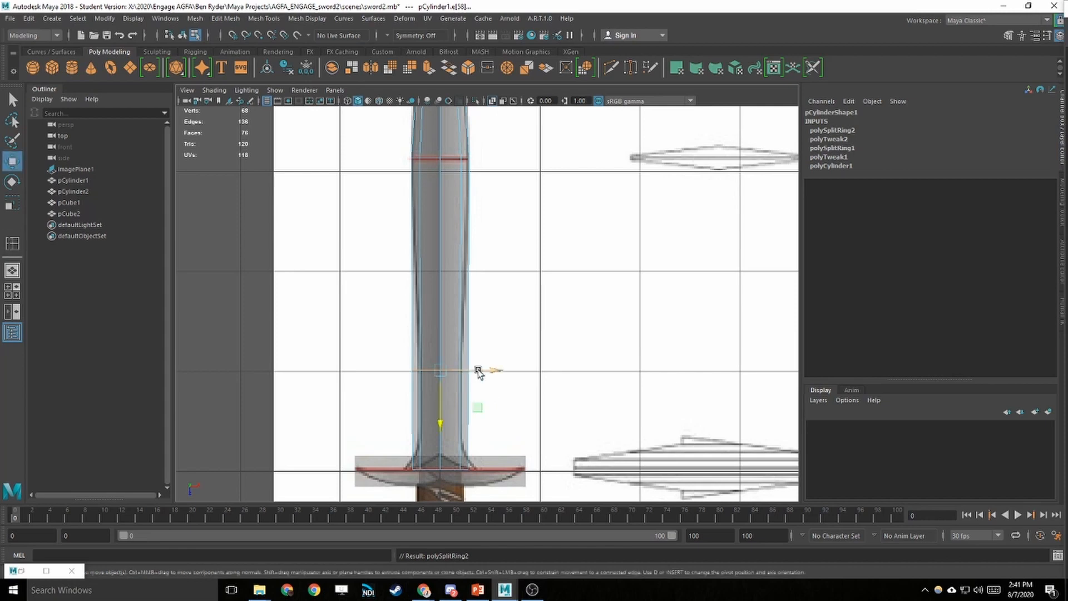
{"action": "key", "text": "q"}
{"action": "left_click", "coordinate": [548, 330]}
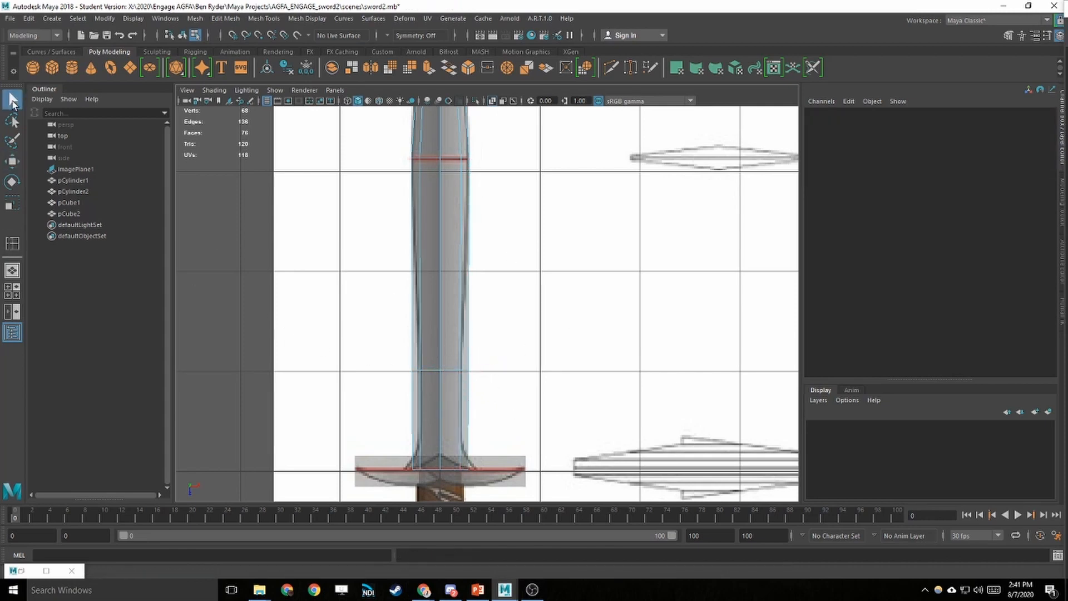
{"action": "left_click", "coordinate": [453, 370]}
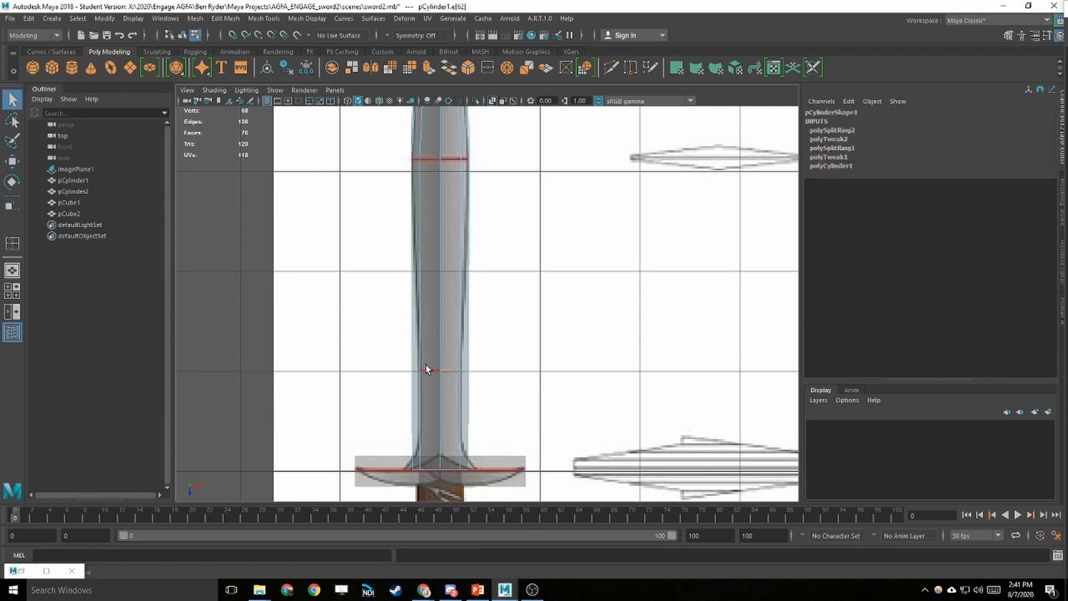
{"action": "left_click", "coordinate": [429, 369]}
{"action": "key", "text": "space"}
{"action": "key", "text": "space"}
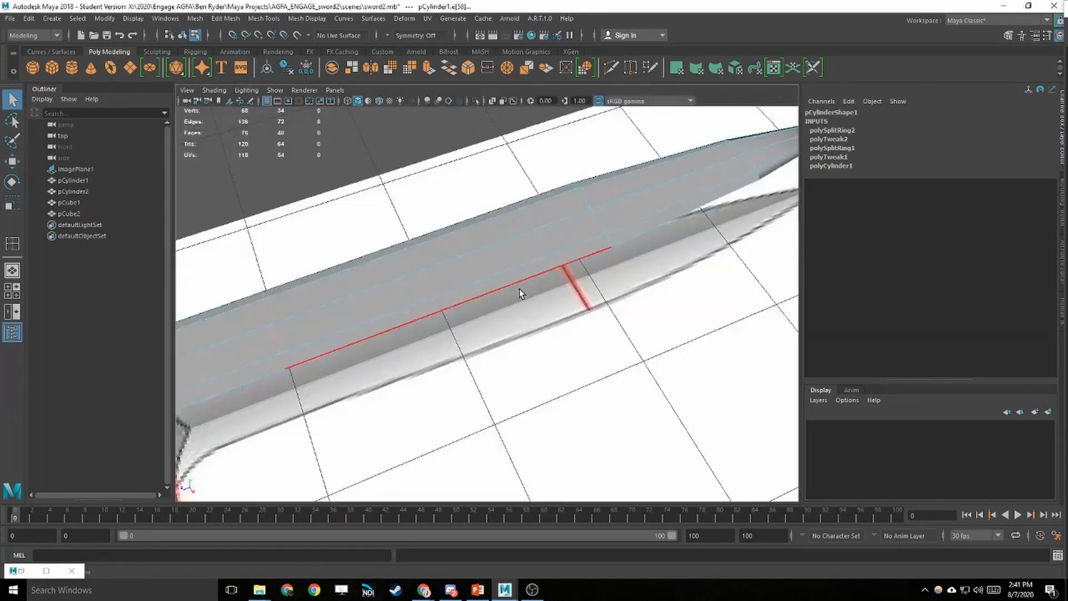
{"action": "left_click_drag", "start_coordinate": [519, 289], "coordinate": [441, 313], "text": "alt"}
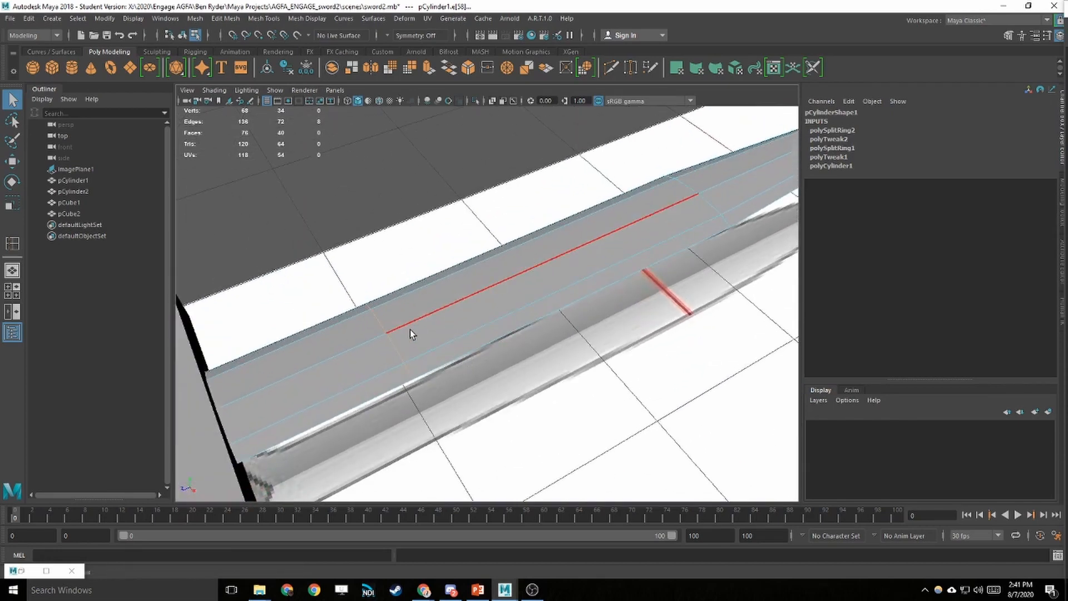
- Select the vertices of the lower blade's new edge loop and scale them along X to the reference outline
{"action": "key", "text": "space"}
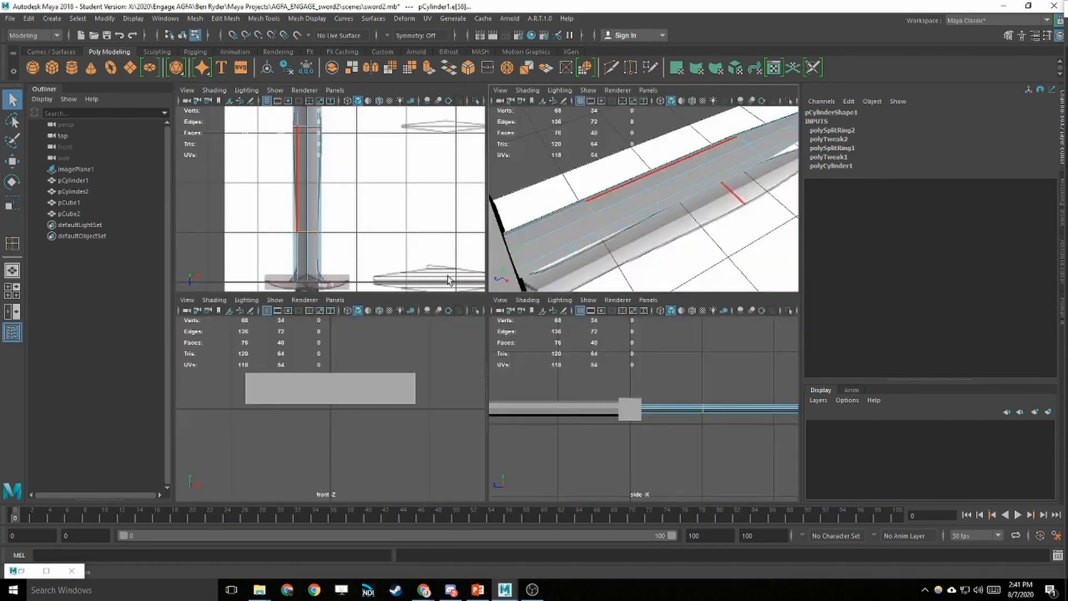
{"action": "right_click_drag", "start_coordinate": [309, 228], "coordinate": [287, 219]}
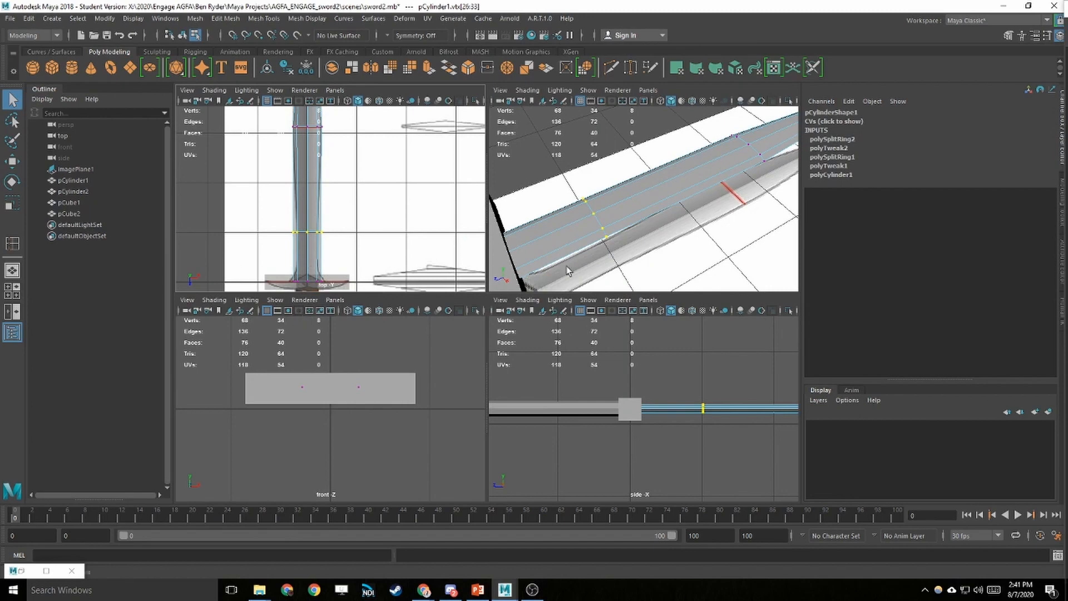
{"action": "key", "text": "r"}
{"action": "left_click", "coordinate": [351, 234]}
{"action": "left_click_drag", "start_coordinate": [352, 233], "coordinate": [345, 234]}
{"action": "key", "text": "q"}
- Scale the blade's bottom row of vertices at the crossguard outward along X to match the reference's flared base
{"action": "middle_click_drag", "start_coordinate": [370, 148], "coordinate": [391, 167], "text": "alt"}
{"action": "middle_click_drag", "start_coordinate": [382, 267], "coordinate": [376, 177], "text": "alt"}
{"action": "scroll", "coordinate": [356, 204], "scroll_direction": "up", "scroll_amount": 7}
{"action": "left_click_drag", "start_coordinate": [371, 216], "coordinate": [289, 235]}
{"action": "key", "text": "r"}
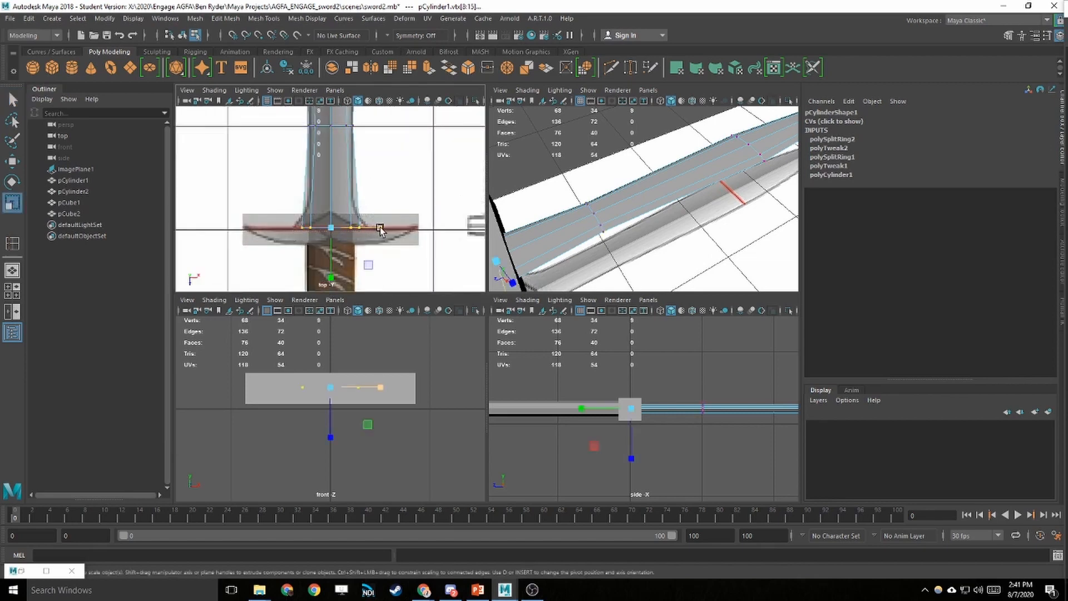
{"action": "left_click_drag", "start_coordinate": [380, 228], "coordinate": [364, 228]}
{"action": "key", "text": "q"}
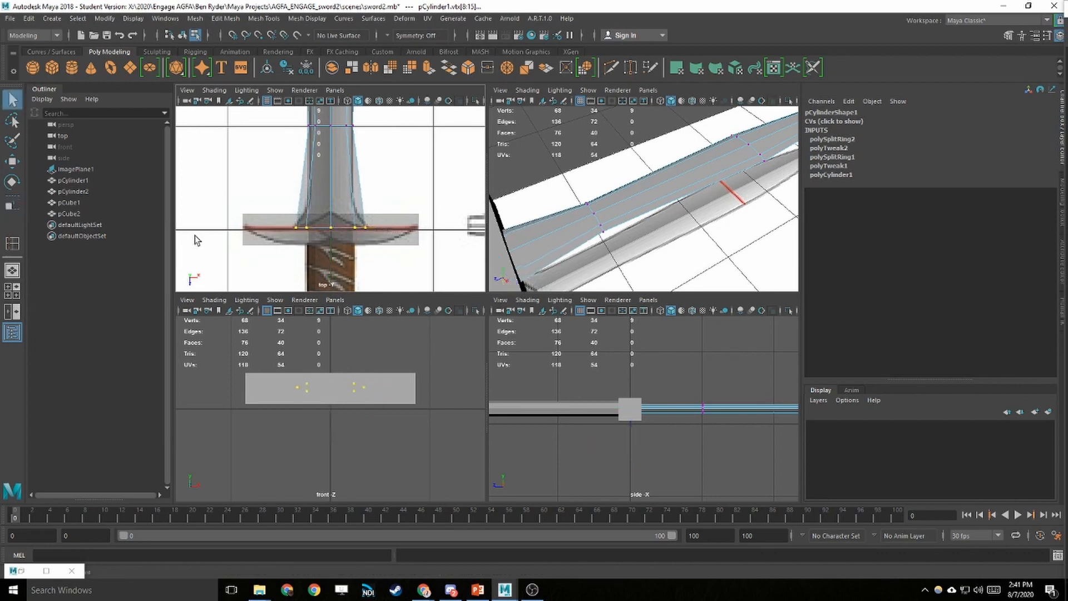
- Insert an edge loop around the blade just above the crossguard and scale it inward along X to the reference outline
{"action": "left_click", "coordinate": [13, 244]}
{"action": "left_click", "coordinate": [301, 199]}
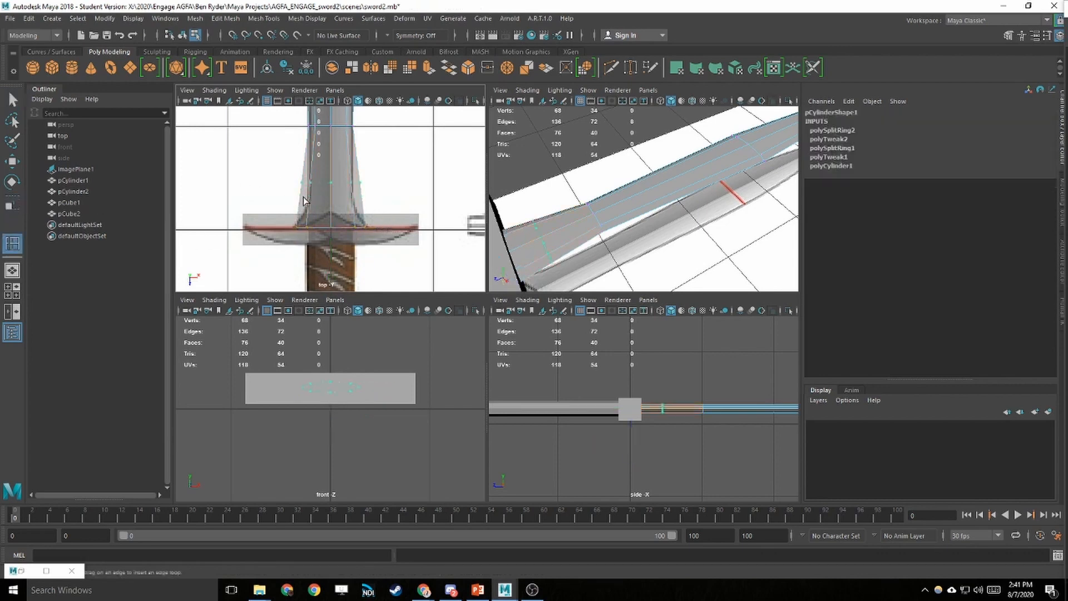
{"action": "left_click", "coordinate": [301, 209]}
{"action": "key", "text": "r"}
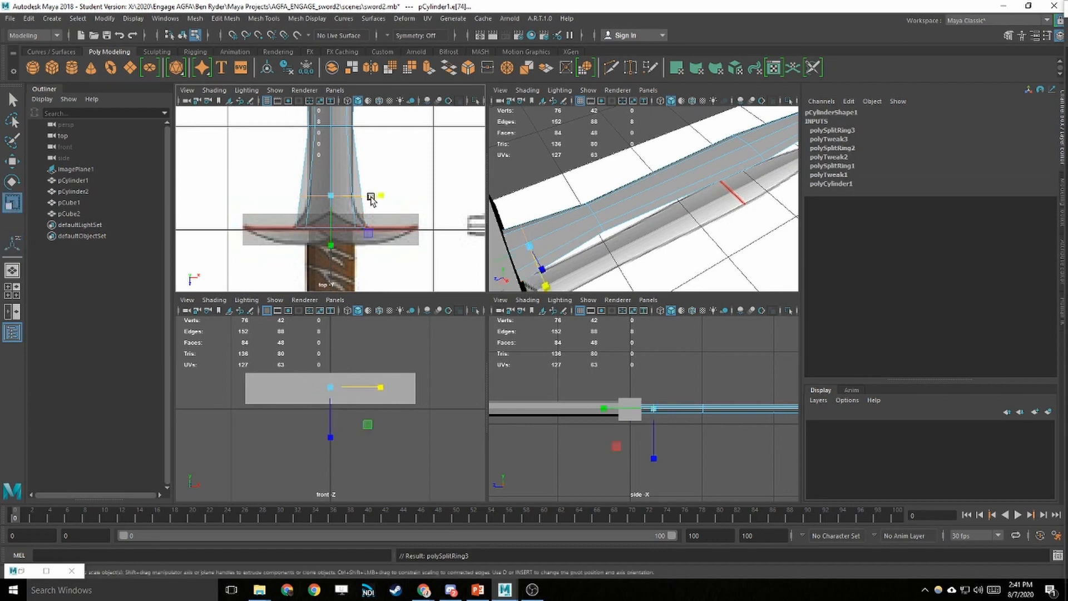
{"action": "key", "text": "q"}
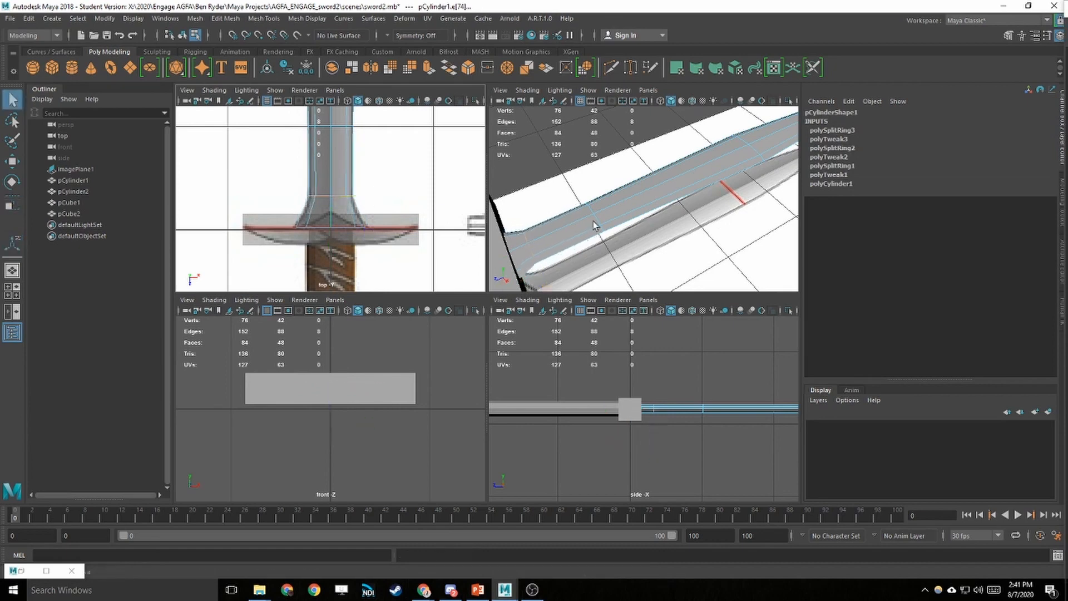
- Leave component editing on the blade and select the crossguard cube
{"action": "right_click_drag", "start_coordinate": [658, 192], "coordinate": [691, 170]}
{"action": "key", "text": "w"}
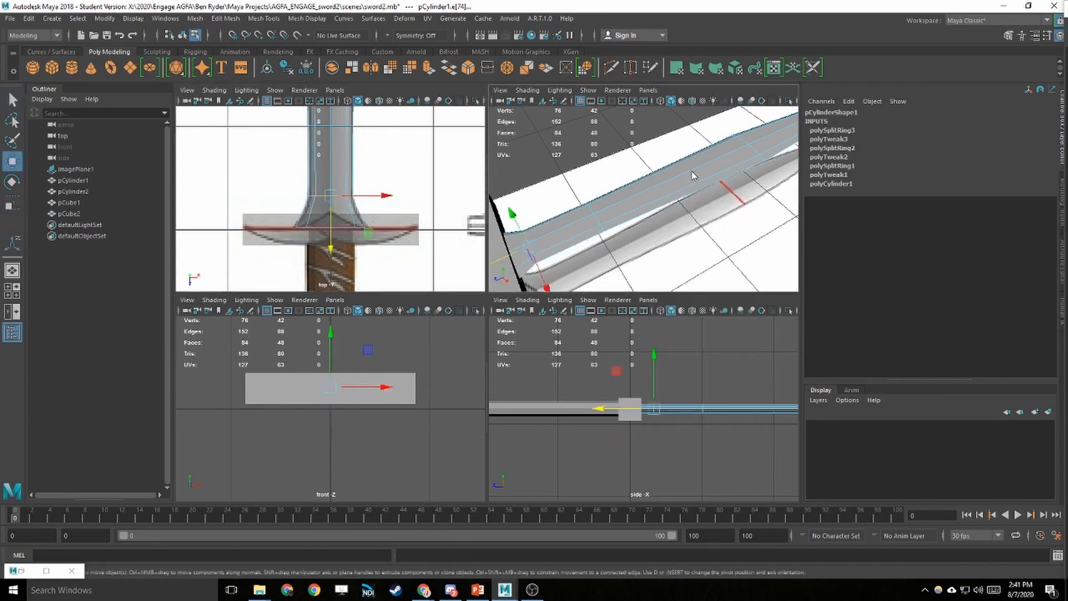
{"action": "left_click_drag", "start_coordinate": [762, 238], "coordinate": [616, 188], "text": "alt"}
{"action": "left_click", "coordinate": [645, 214]}
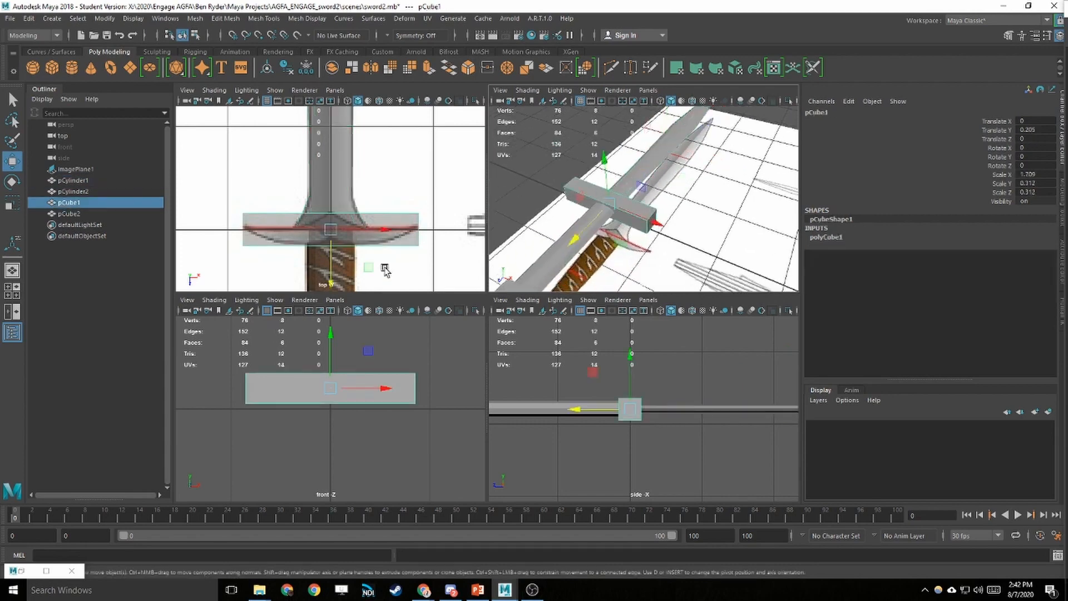
{"action": "middle_click", "coordinate": [407, 269]}
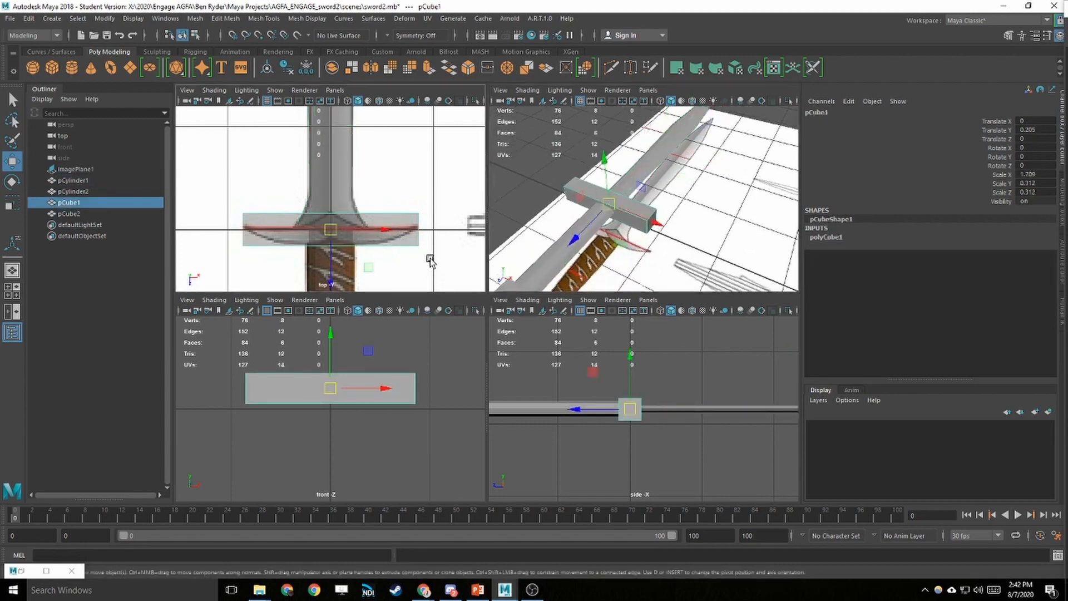
{"action": "middle_click_drag", "start_coordinate": [419, 239], "coordinate": [408, 220], "text": "alt"}
- Try to insert an edge loop in the crossguard with Object X symmetry, and switch symmetry back off
{"action": "left_click", "coordinate": [264, 18]}
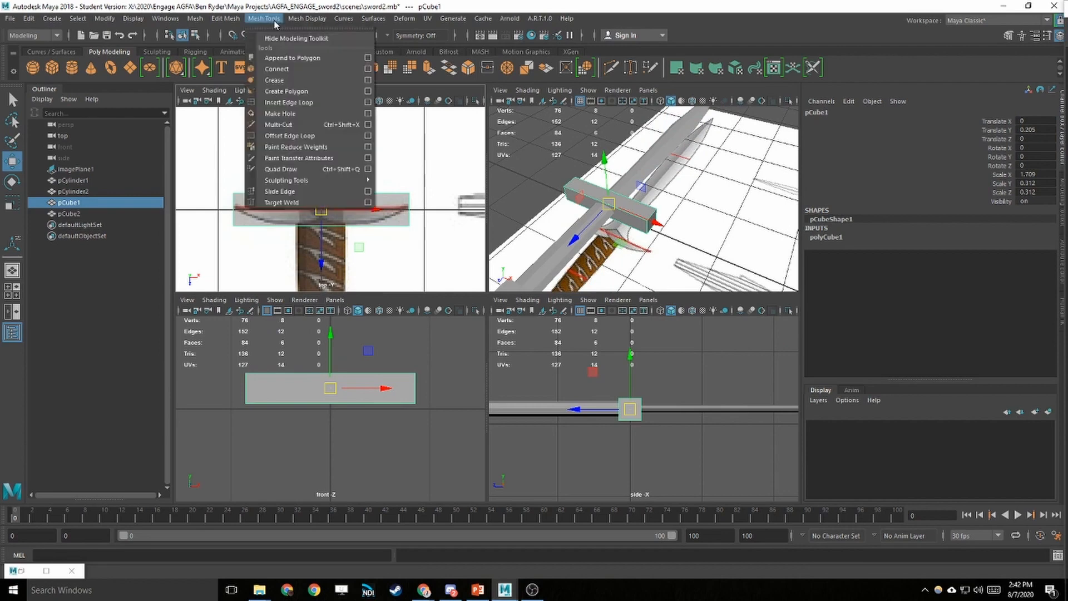
{"action": "left_click", "coordinate": [289, 103]}
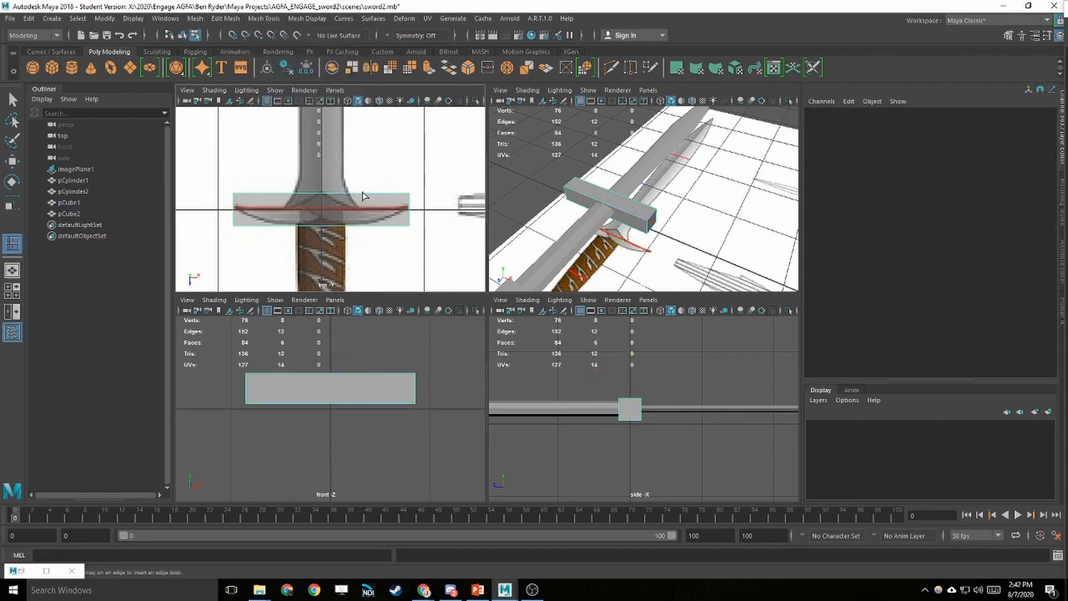
{"action": "left_click", "coordinate": [388, 36]}
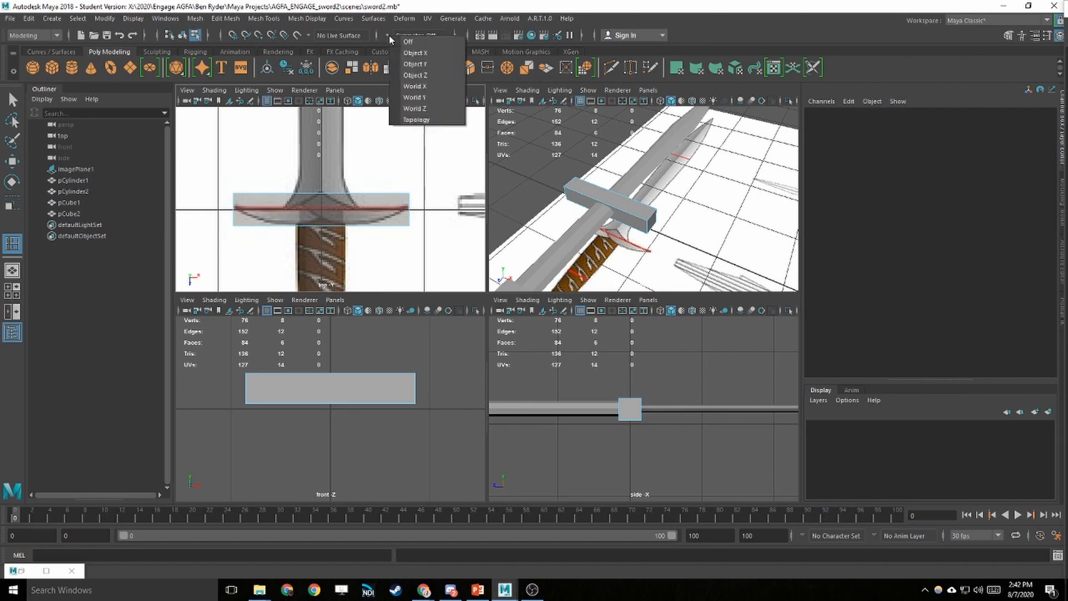
{"action": "left_click", "coordinate": [421, 53]}
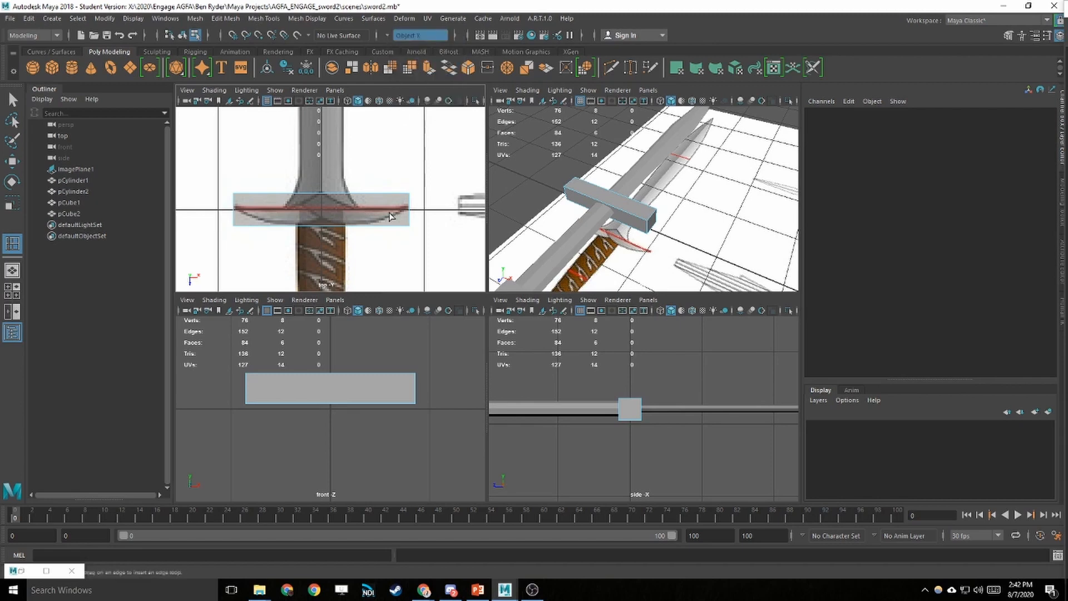
{"action": "left_click", "coordinate": [380, 194]}
{"action": "left_click", "coordinate": [376, 198]}
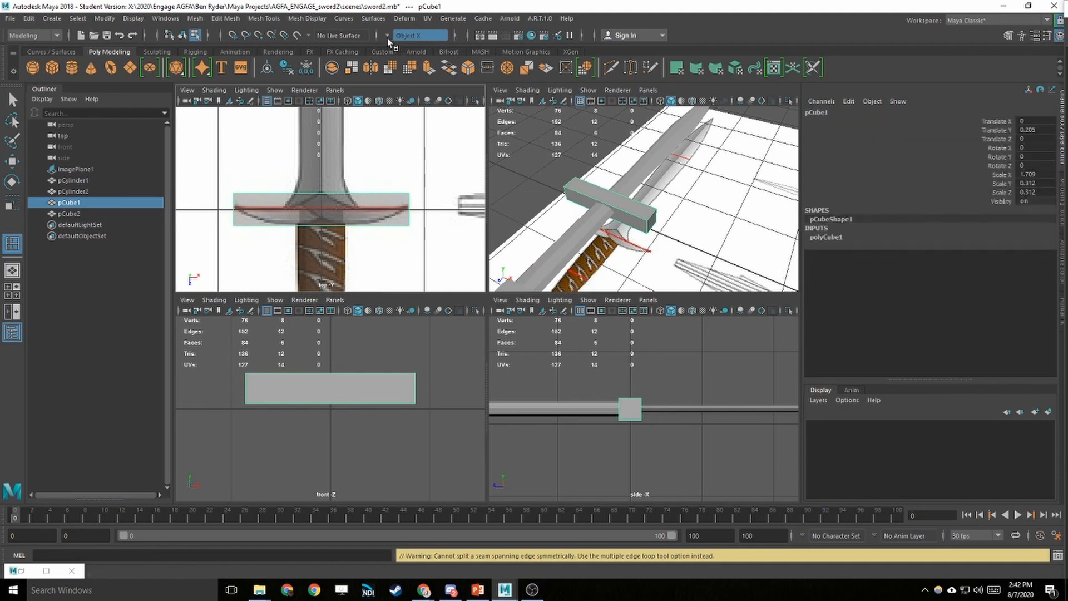
{"action": "left_click", "coordinate": [407, 35]}
{"action": "left_click", "coordinate": [406, 44]}
- Insert a vertical edge loop through the centre of the crossguard
{"action": "key", "text": "w"}
{"action": "left_click", "coordinate": [353, 209]}
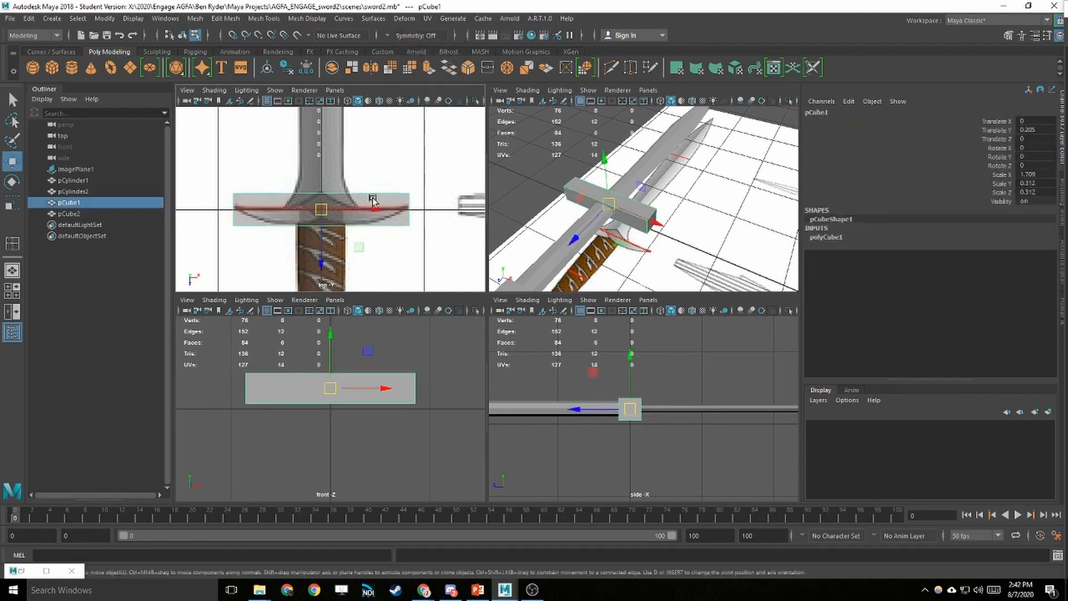
{"action": "left_click", "coordinate": [264, 18]}
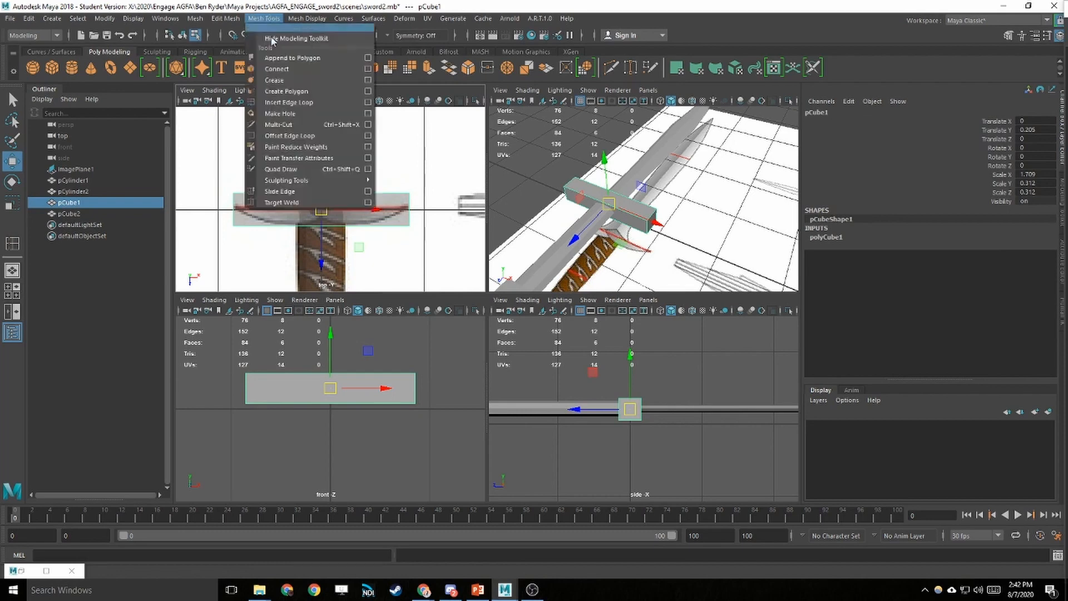
{"action": "left_click", "coordinate": [291, 104]}
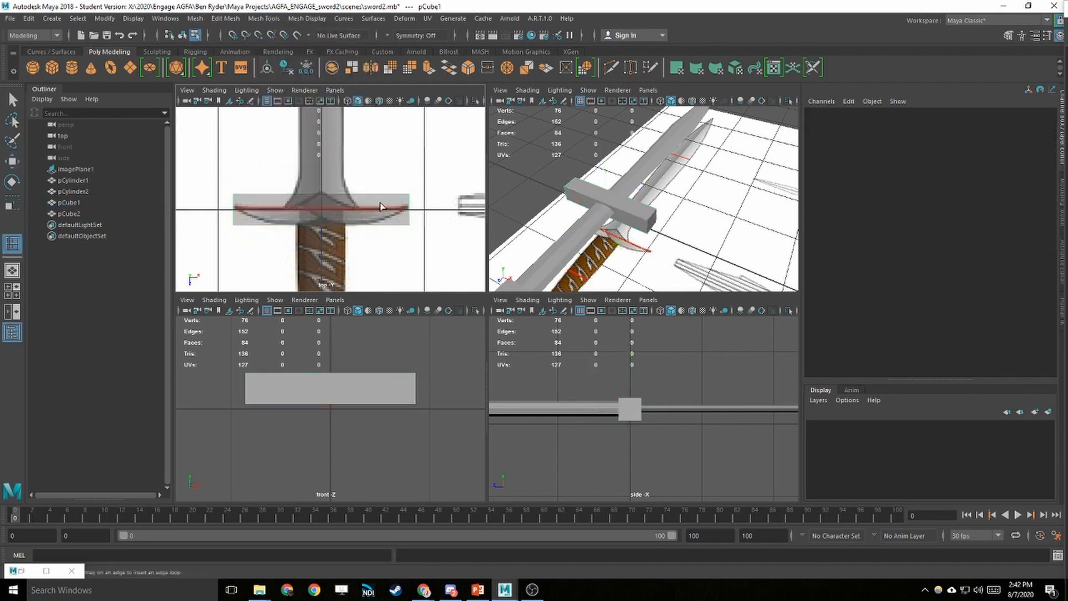
{"action": "left_click", "coordinate": [321, 192]}
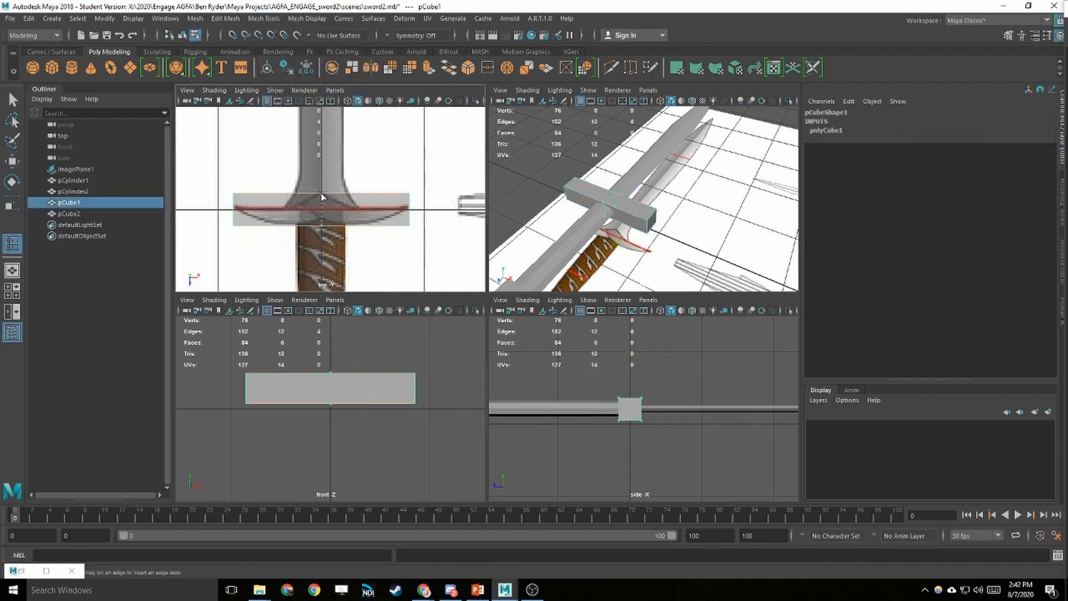
{"action": "left_click", "coordinate": [322, 195]}
{"action": "key", "text": "q"}
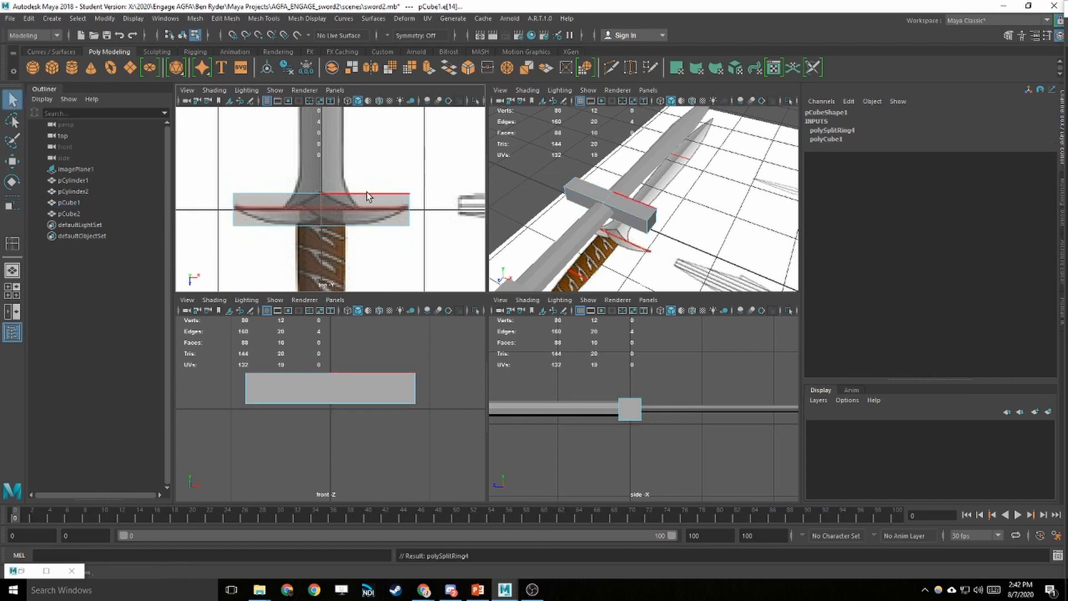
- Insert two edge loops in the crossguard's right half, one at the blade's flared edge and one farther out
{"action": "left_click", "coordinate": [365, 194]}
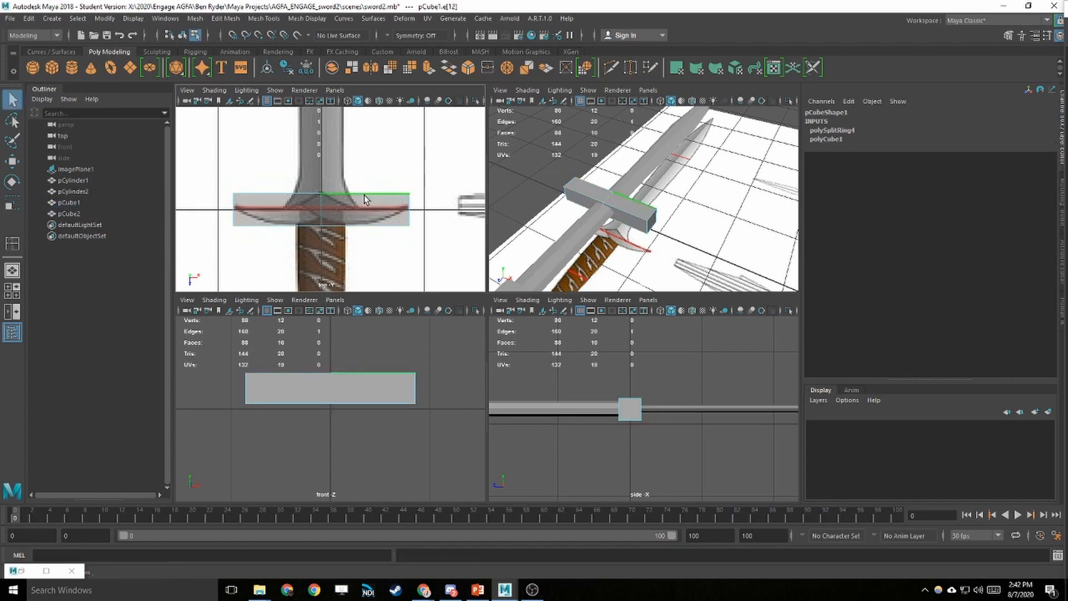
{"action": "left_click", "coordinate": [267, 200]}
{"action": "left_click", "coordinate": [12, 244]}
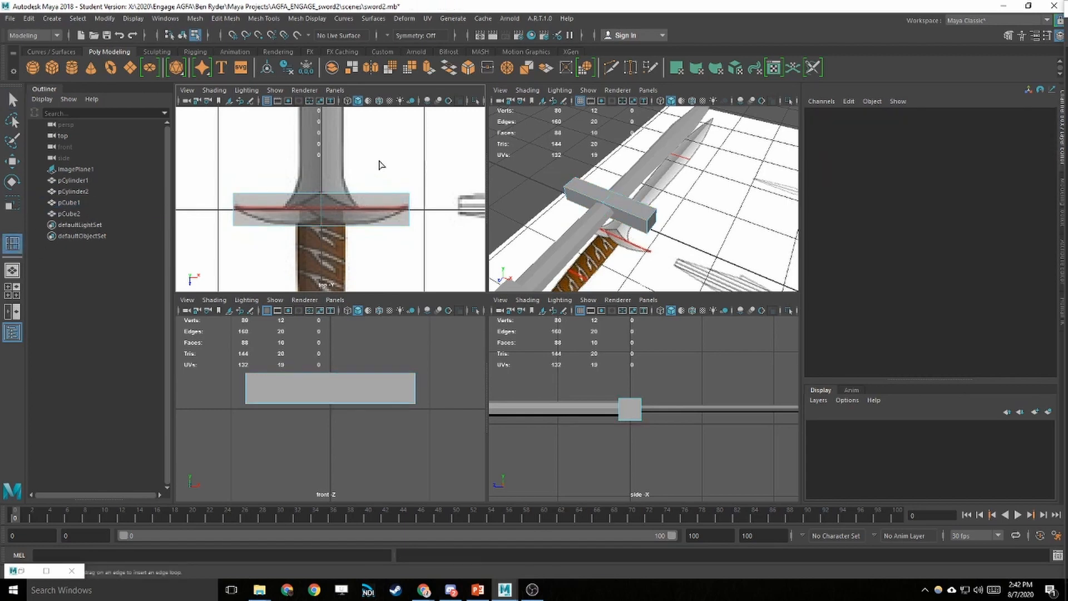
{"action": "left_click", "coordinate": [372, 194]}
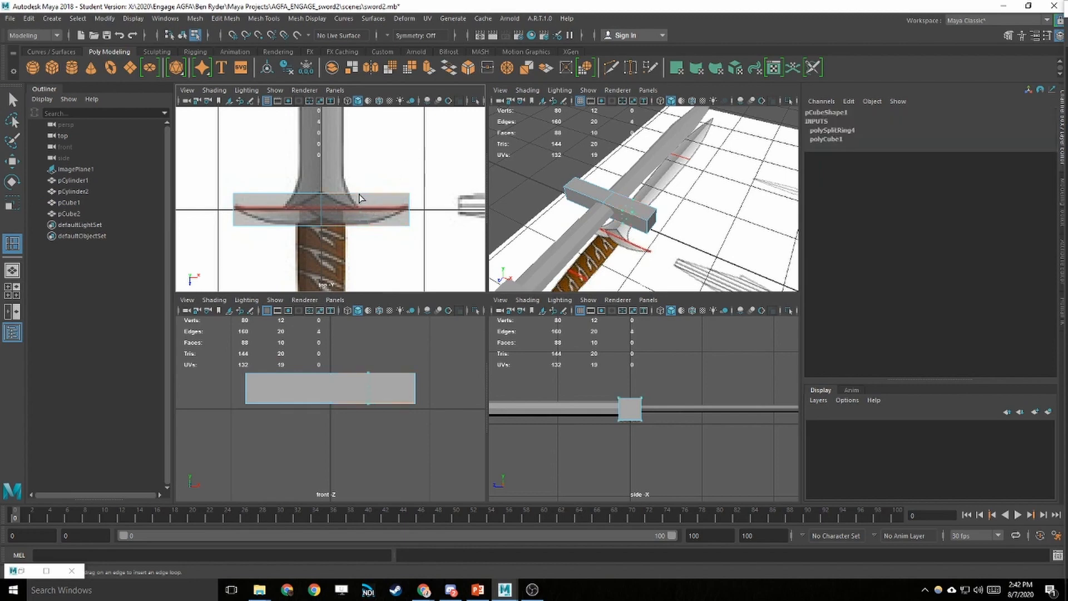
{"action": "left_click", "coordinate": [360, 198]}
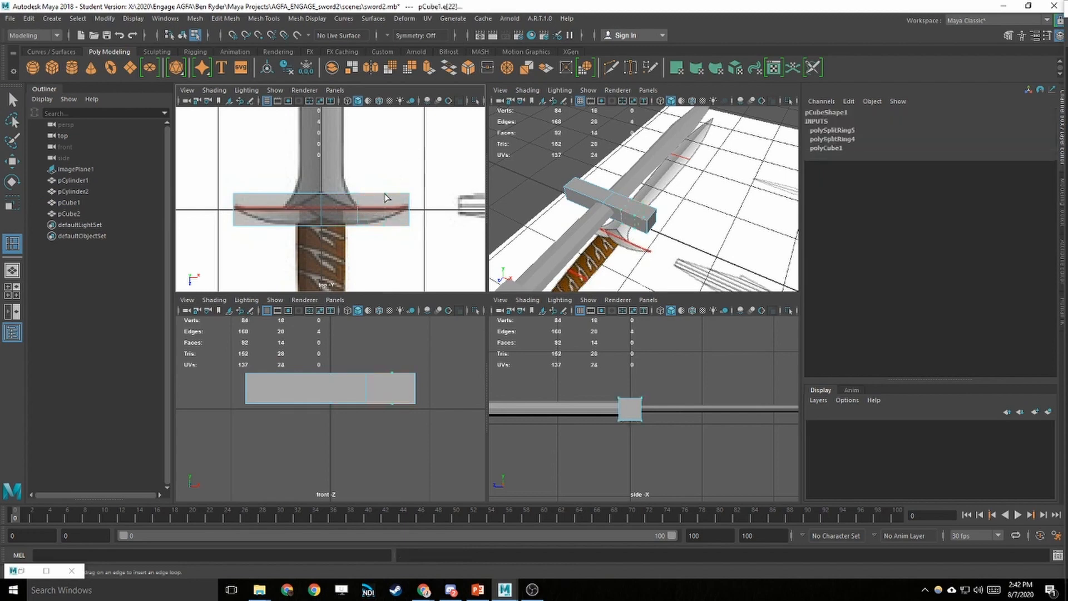
{"action": "left_click", "coordinate": [392, 194]}
{"action": "key", "text": "q"}
- Move the upper vertices of the crossguard's right half down to the reference guard's upper edge
{"action": "right_click_drag", "start_coordinate": [427, 197], "coordinate": [359, 197]}
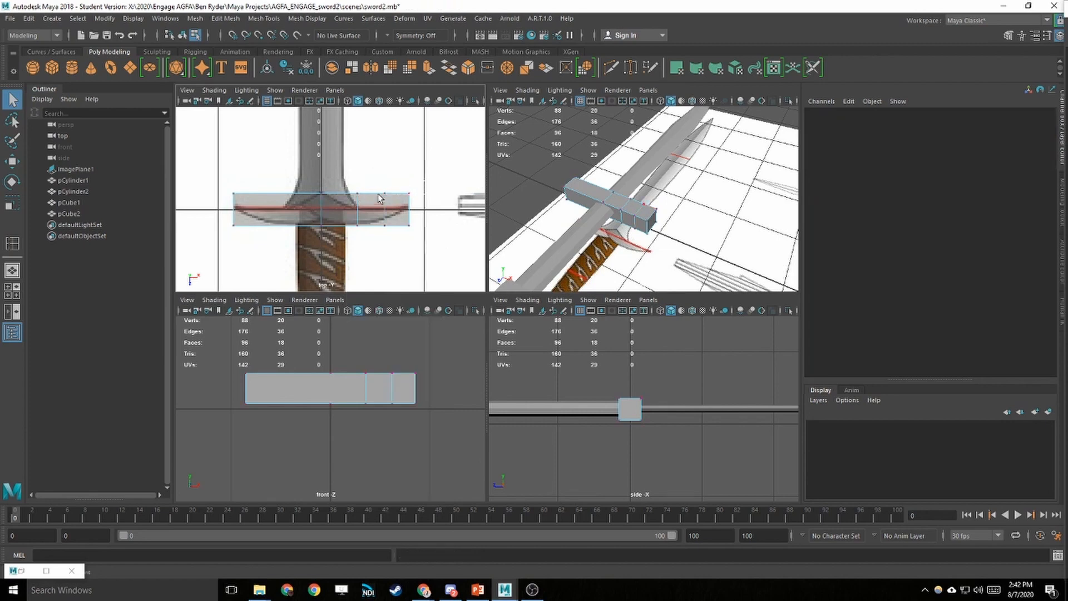
{"action": "left_click", "coordinate": [383, 195]}
{"action": "key", "text": "w"}
{"action": "left_click_drag", "start_coordinate": [382, 240], "coordinate": [384, 252]}
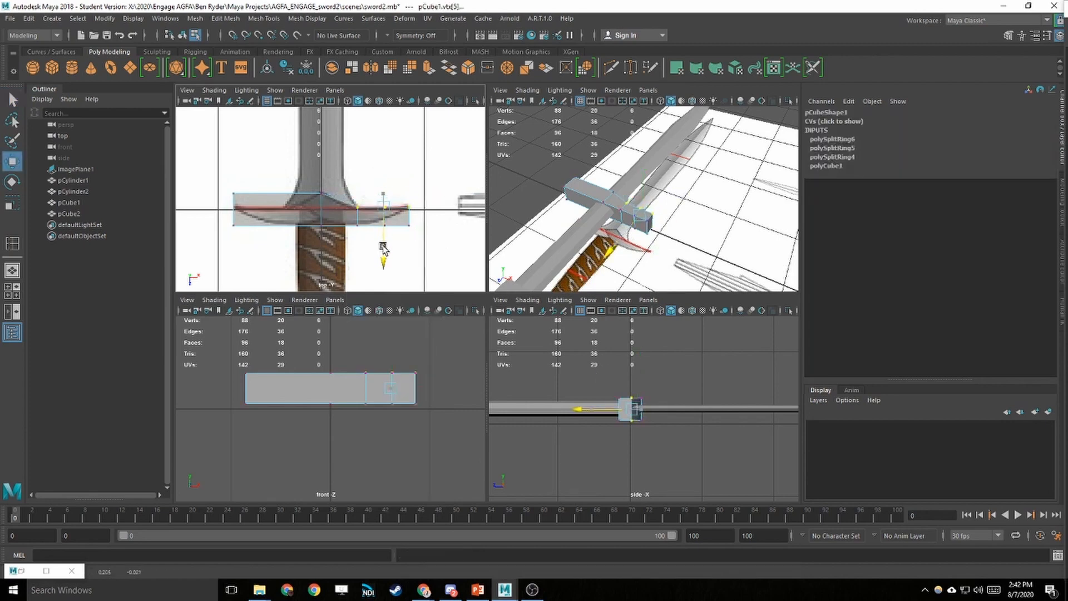
{"action": "key", "text": "q"}
{"action": "key", "text": "w"}
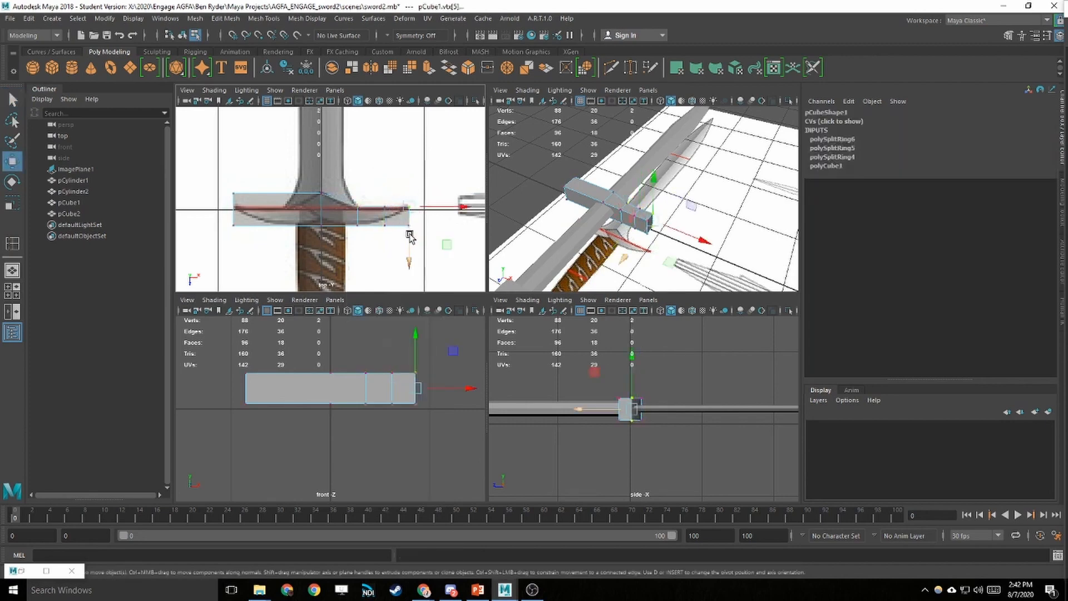
- Move the lower vertices of the crossguard's outer edge loop up to the reference guard's curved underside
{"action": "key", "text": "q"}
{"action": "key", "text": "w"}
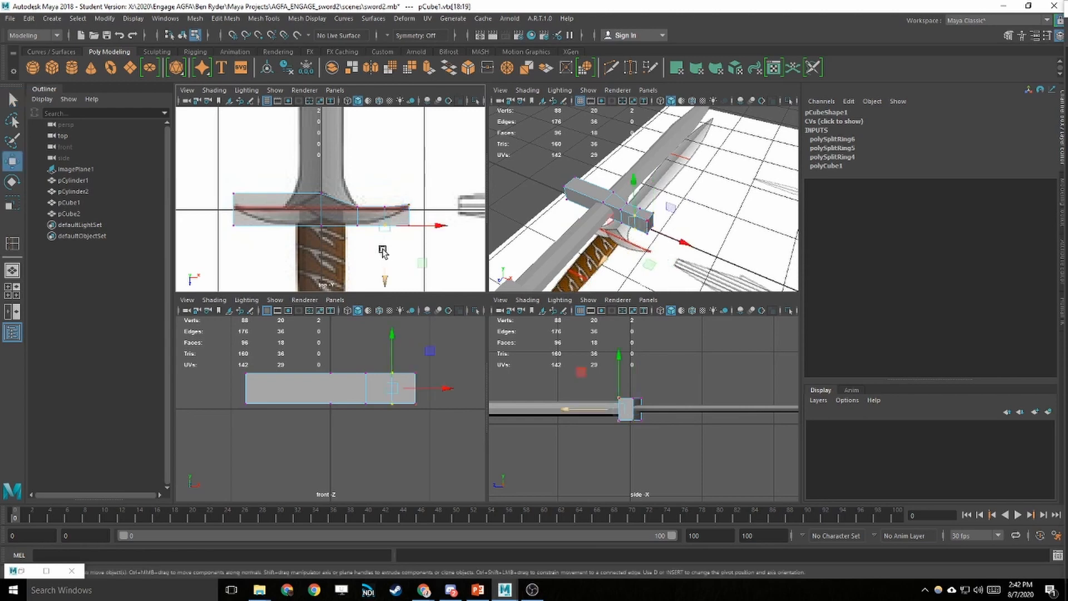
{"action": "left_click_drag", "start_coordinate": [365, 216], "coordinate": [405, 230]}
{"action": "key", "text": "q"}
- Move the lower vertices at the crossguard's right end up to the pointed tip of the reference guard
{"action": "scroll", "coordinate": [404, 233], "scroll_direction": "up", "scroll_amount": 6}
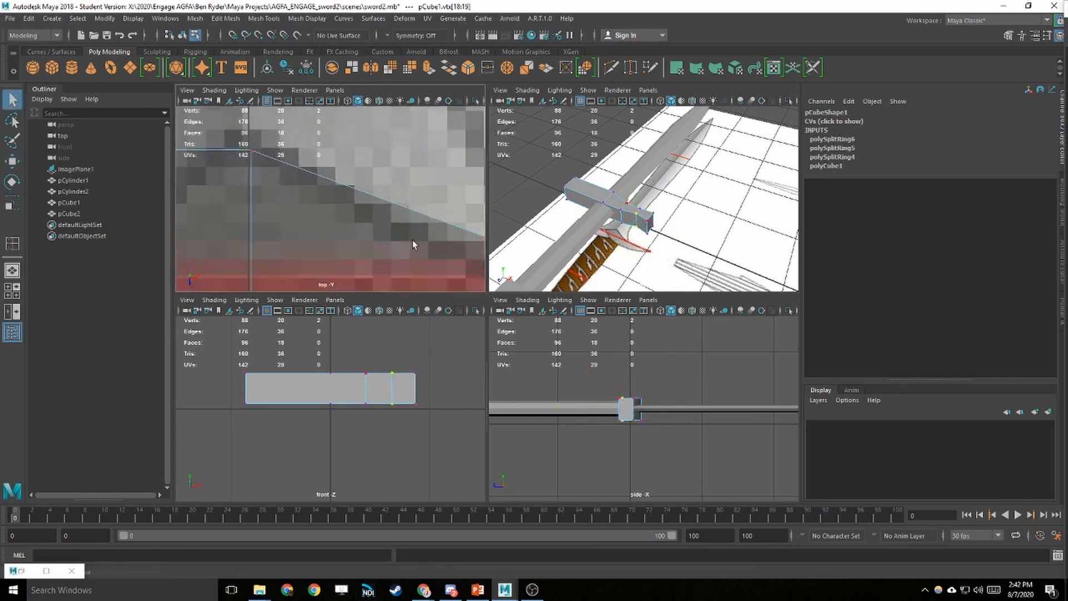
{"action": "middle_click_drag", "start_coordinate": [412, 239], "coordinate": [204, 106], "text": "alt"}
{"action": "middle_click_drag", "start_coordinate": [415, 219], "coordinate": [265, 206], "text": "alt"}
{"action": "scroll", "coordinate": [309, 210], "scroll_direction": "down", "scroll_amount": 6}
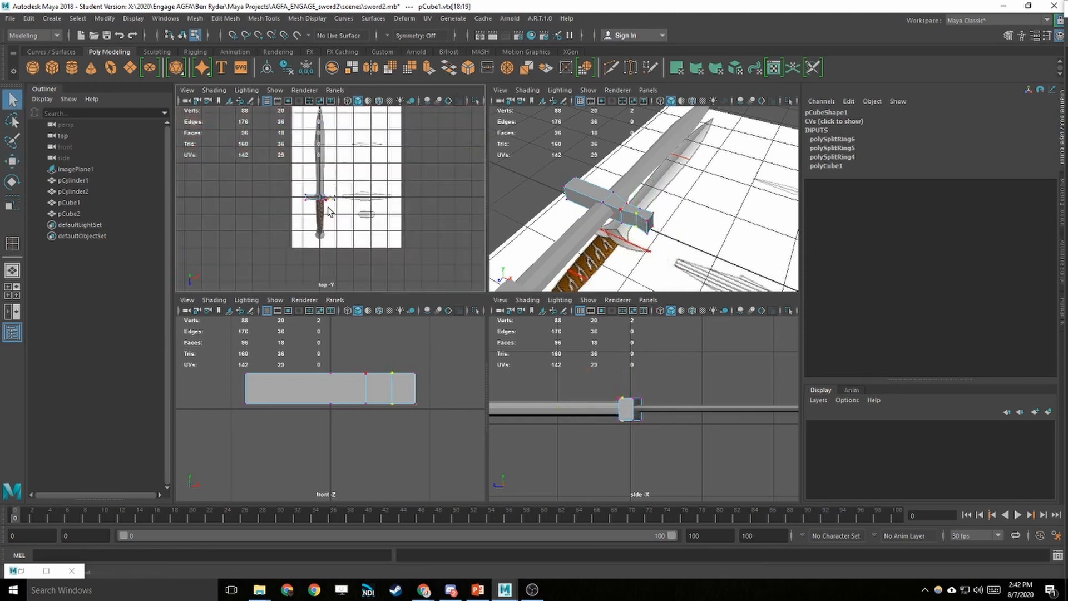
{"action": "scroll", "coordinate": [362, 215], "scroll_direction": "up", "scroll_amount": 6}
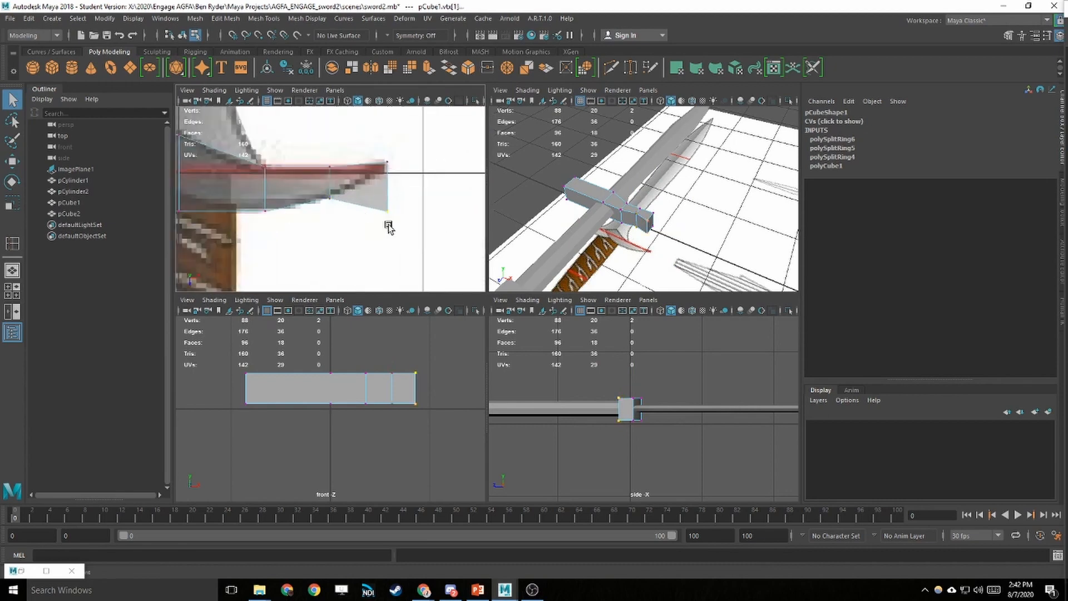
{"action": "key", "text": "w"}
{"action": "left_click_drag", "start_coordinate": [389, 229], "coordinate": [395, 200]}
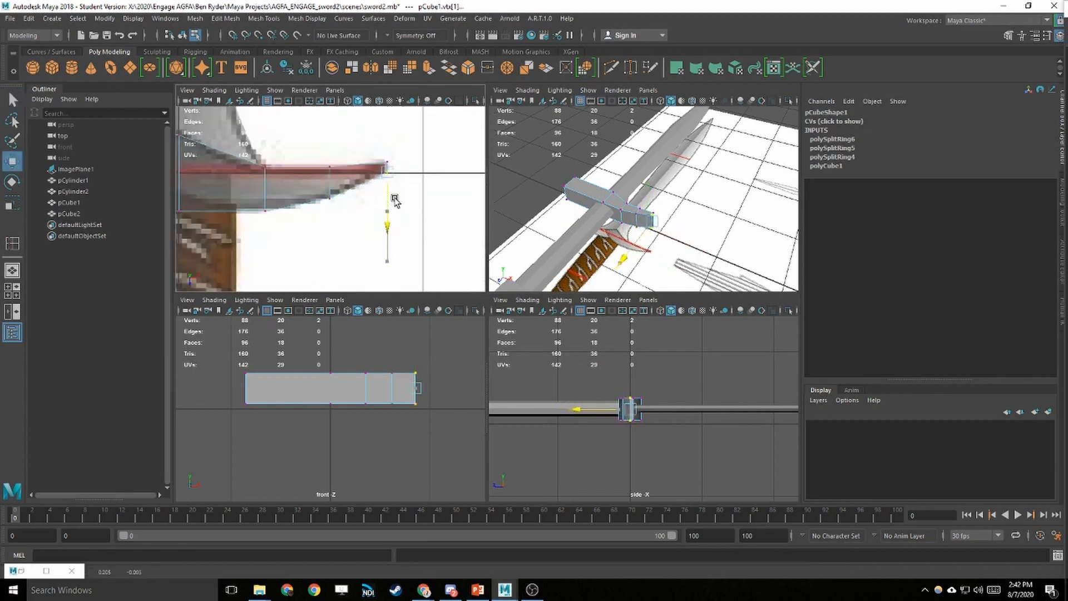
{"action": "key", "text": "q"}
- Delete the faces of the crossguard's unshaped left half and return to object mode
{"action": "scroll", "coordinate": [397, 250], "scroll_direction": "down", "scroll_amount": 5}
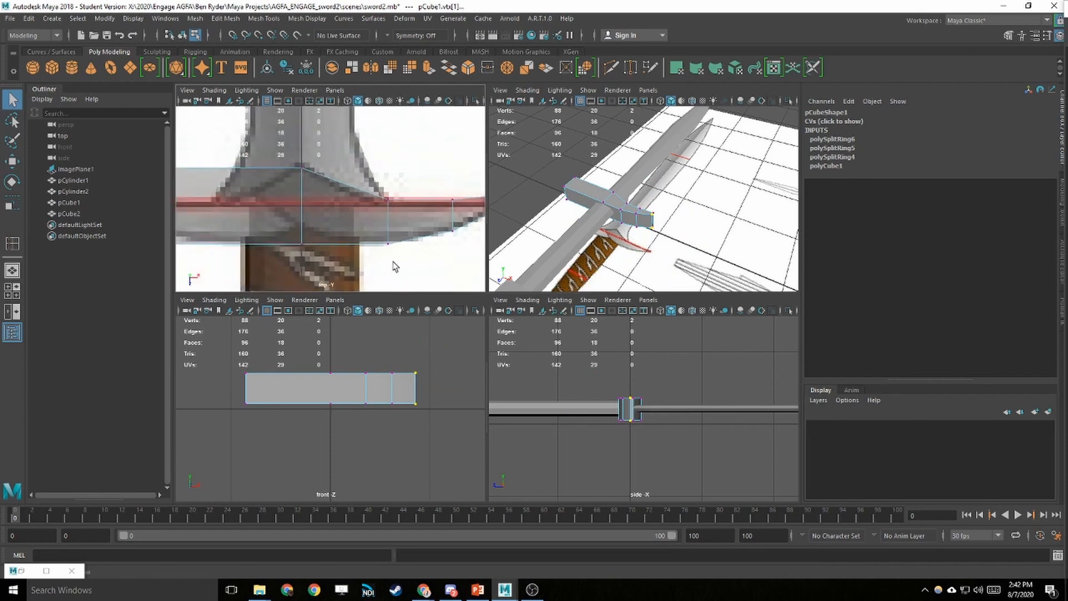
{"action": "scroll", "coordinate": [389, 245], "scroll_direction": "up", "scroll_amount": 5}
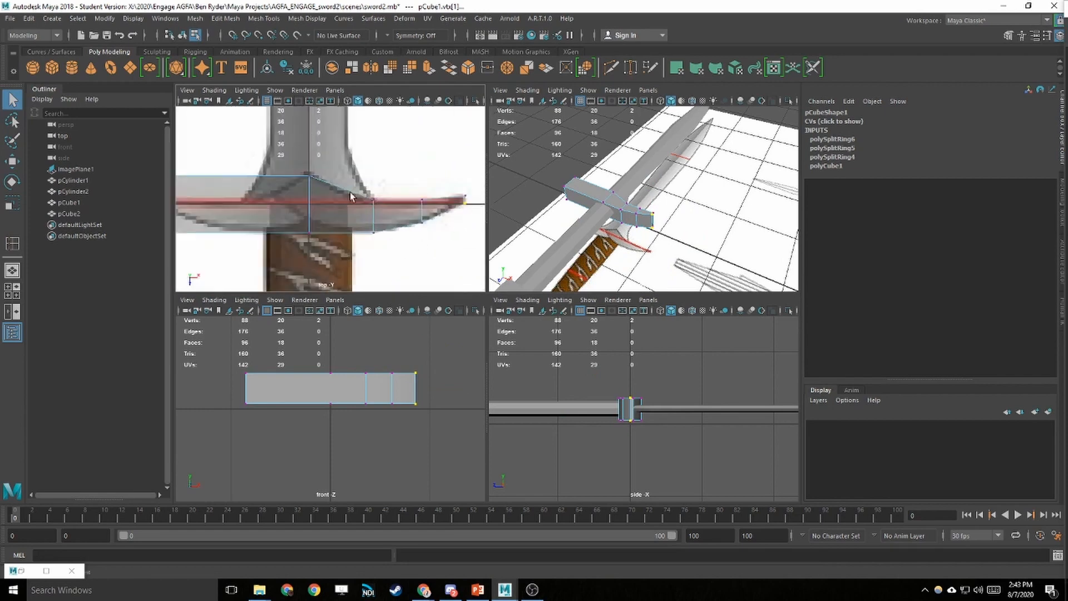
{"action": "scroll", "coordinate": [360, 211], "scroll_direction": "down", "scroll_amount": 3}
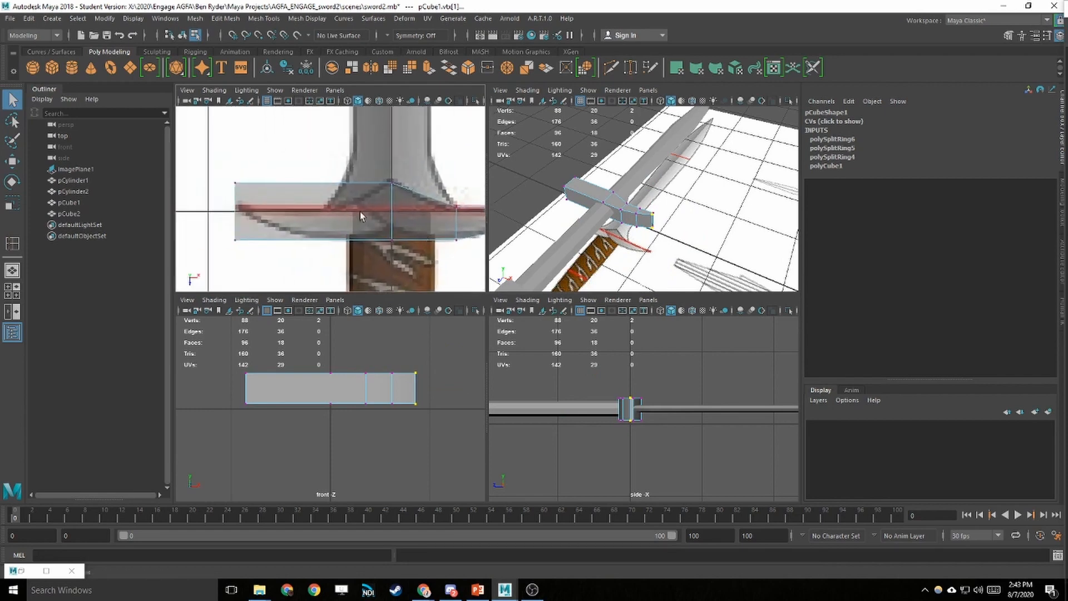
{"action": "scroll", "coordinate": [359, 203], "scroll_direction": "up", "scroll_amount": 3}
{"action": "right_click", "coordinate": [260, 187]}
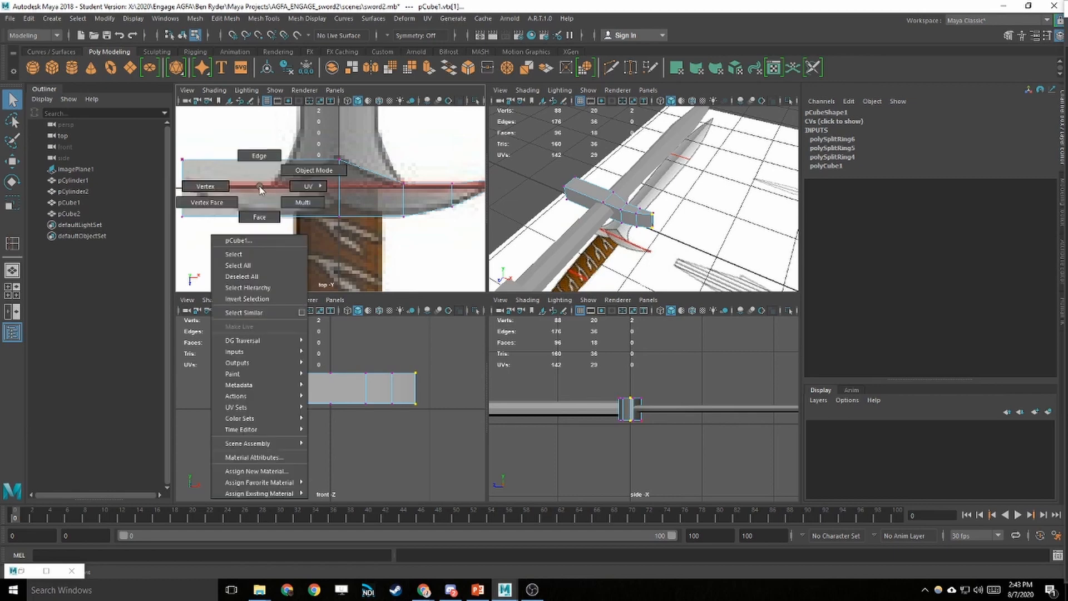
{"action": "left_click", "coordinate": [263, 217]}
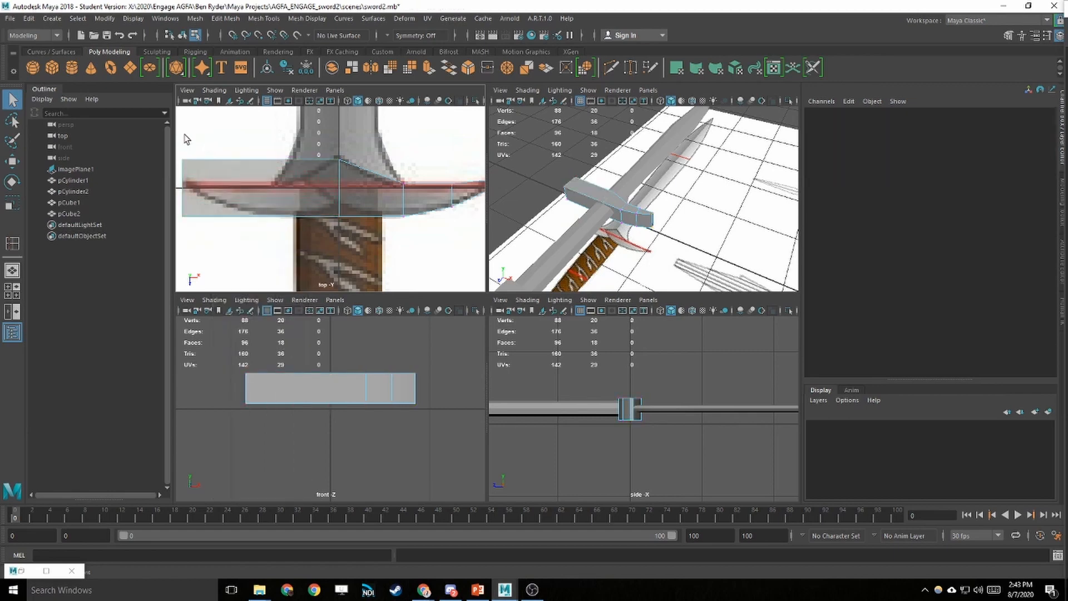
{"action": "left_click_drag", "start_coordinate": [179, 143], "coordinate": [257, 244]}
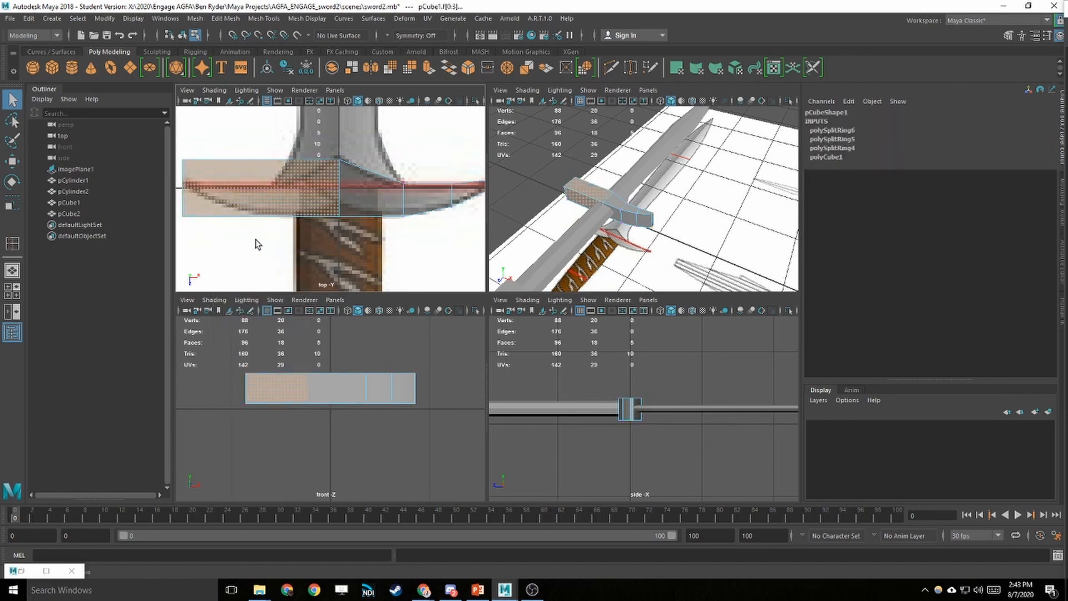
{"action": "key", "text": "Delete"}
{"action": "right_click_drag", "start_coordinate": [413, 199], "coordinate": [444, 186]}
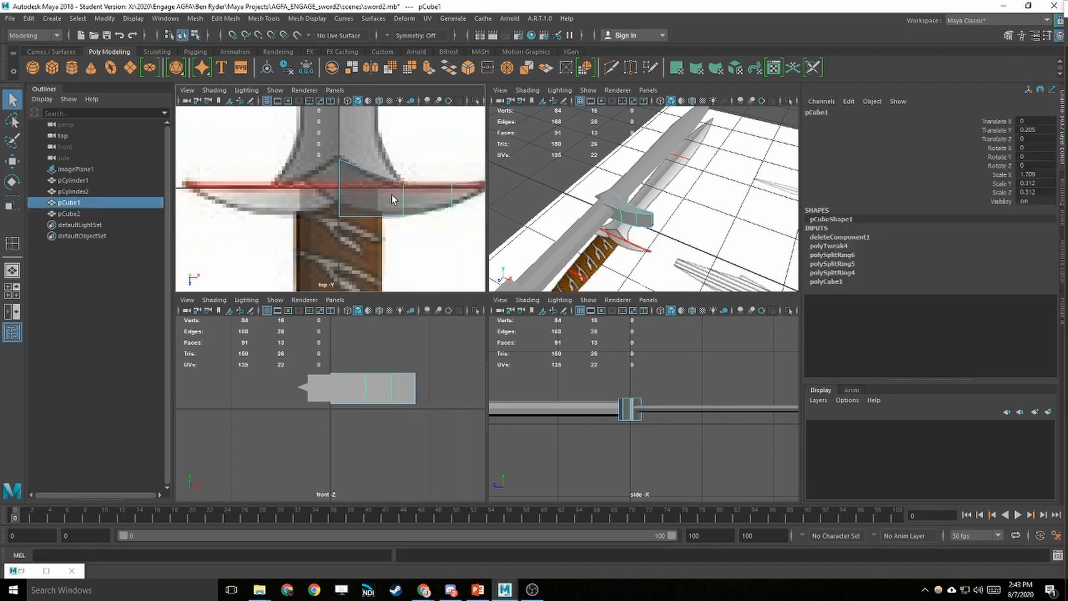
- Duplicate the remaining right half of the crossguard
{"action": "key", "text": "w"}
{"action": "middle_click_drag", "start_coordinate": [424, 232], "coordinate": [379, 232], "text": "alt"}
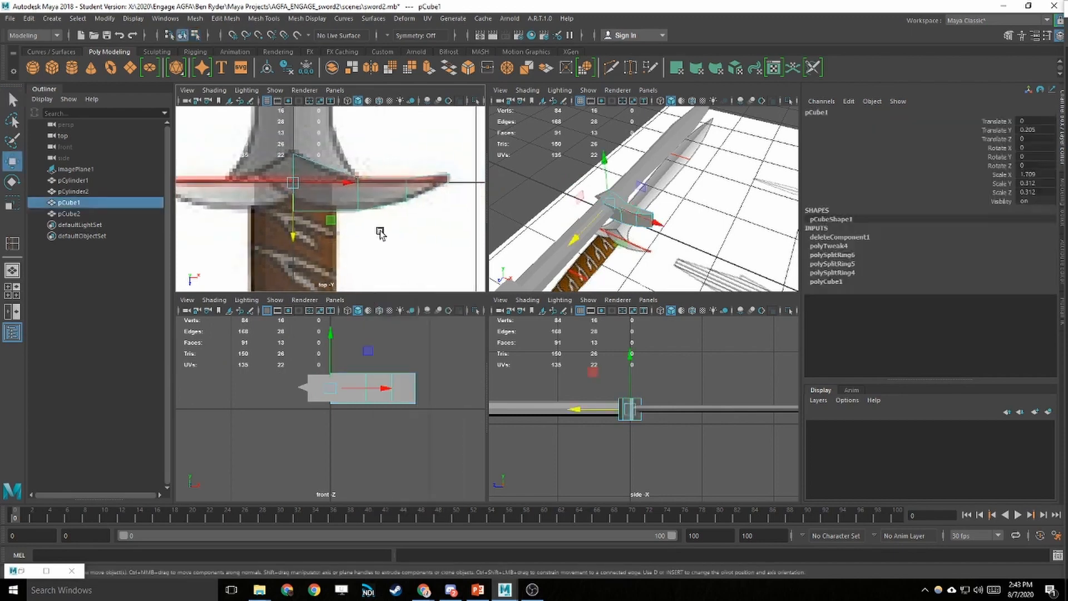
{"action": "left_click", "coordinate": [29, 18]}
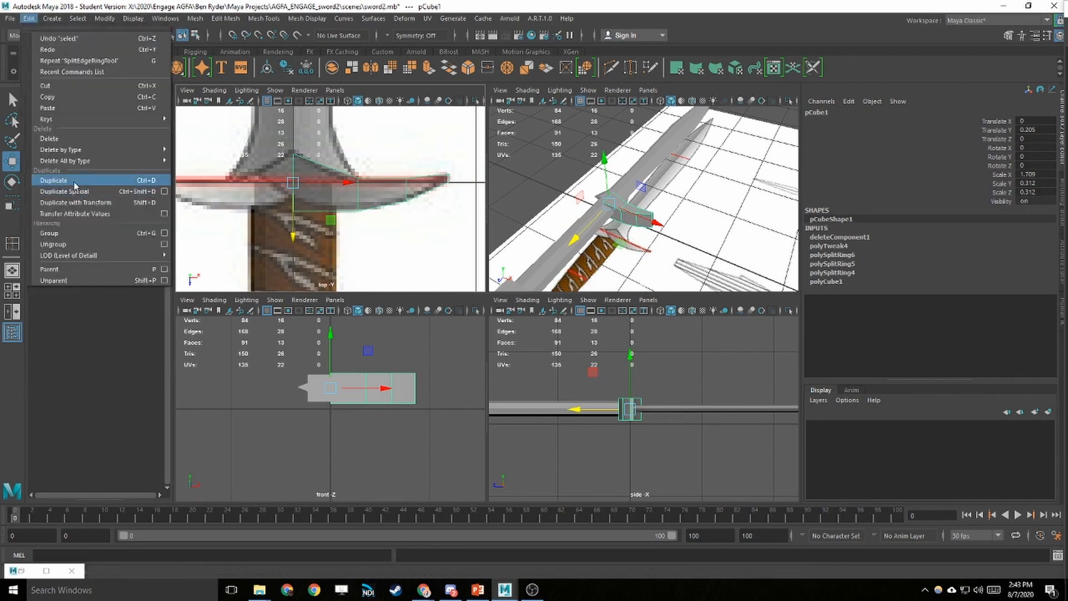
{"action": "left_click", "coordinate": [357, 201]}
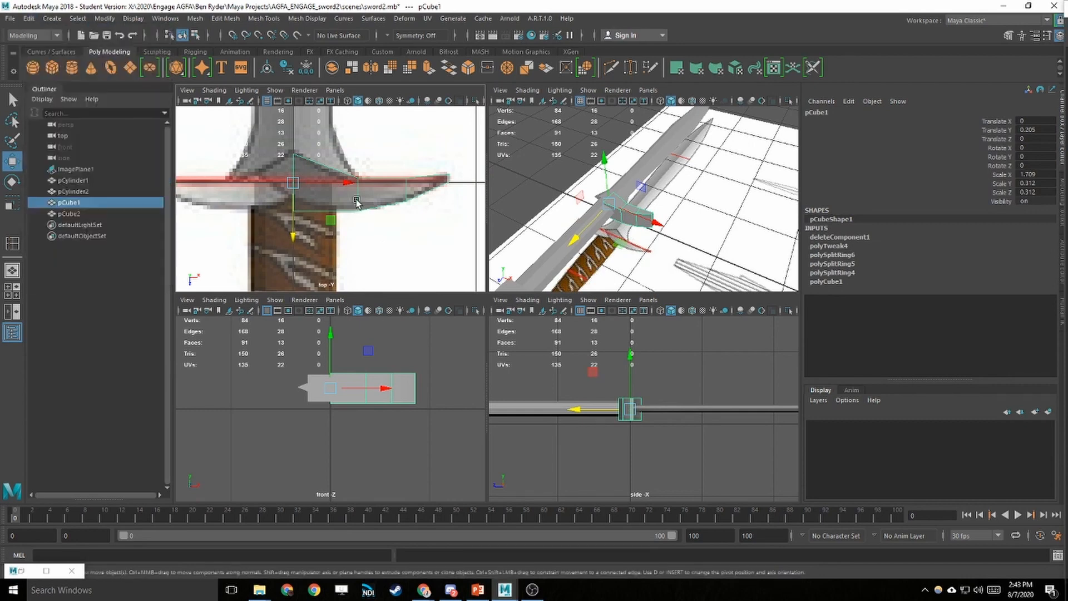
{"action": "key", "text": "ctrl+d"}
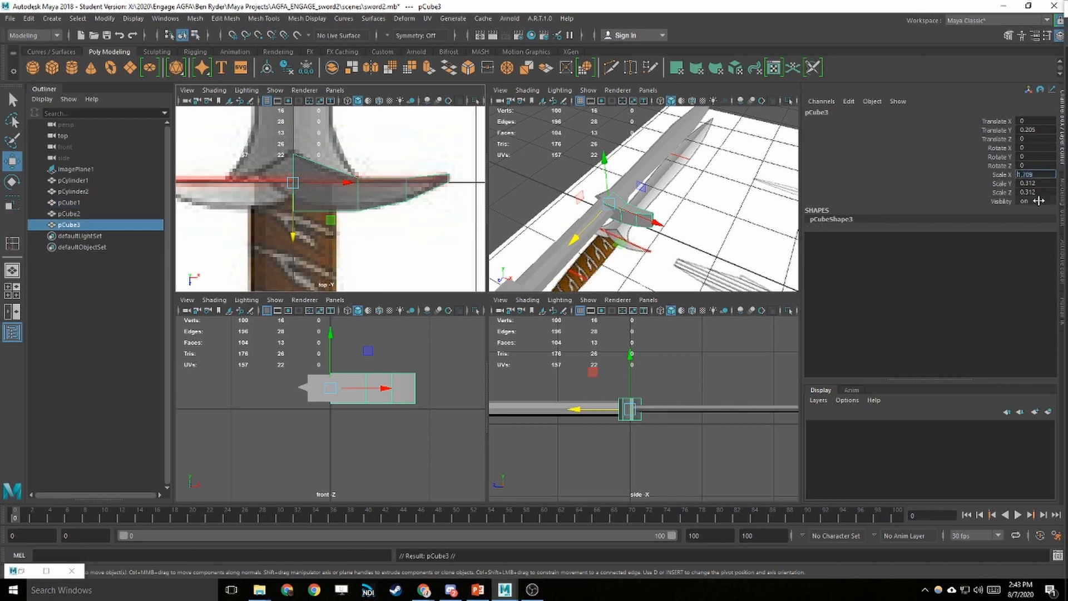
- Mirror the duplicated crossguard half to the left by setting its Scale X to -1.709
{"action": "key", "text": "Return"}
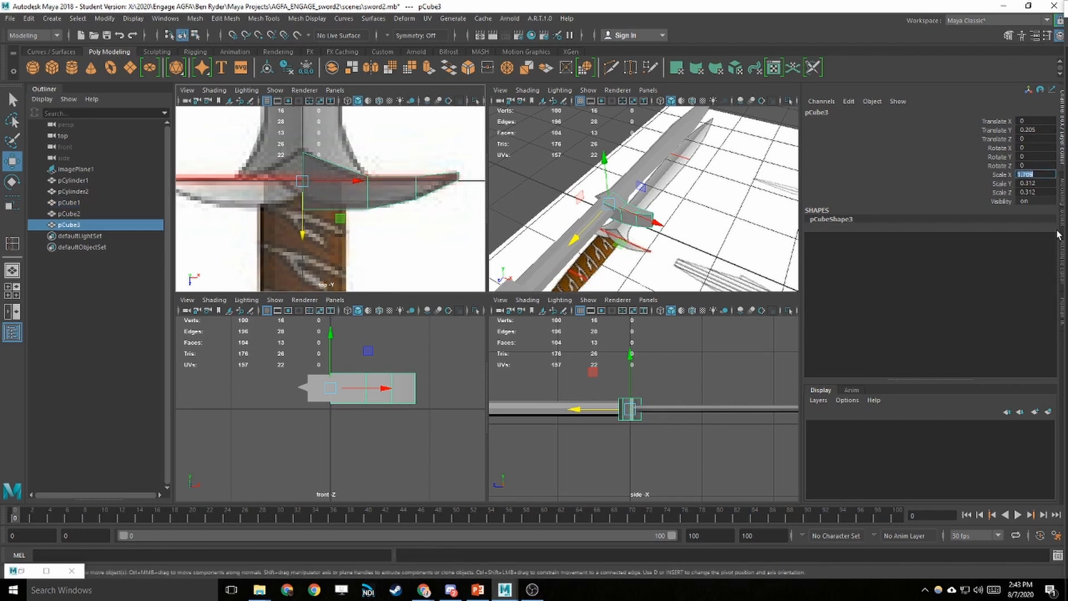
{"action": "key", "text": "Left"}
{"action": "key", "text": "Left"}
{"action": "key", "text": "Left"}
{"action": "type", "text": "-"}
{"action": "key", "text": "Return"}
{"action": "scroll", "coordinate": [624, 229], "scroll_direction": "up", "scroll_amount": 5}
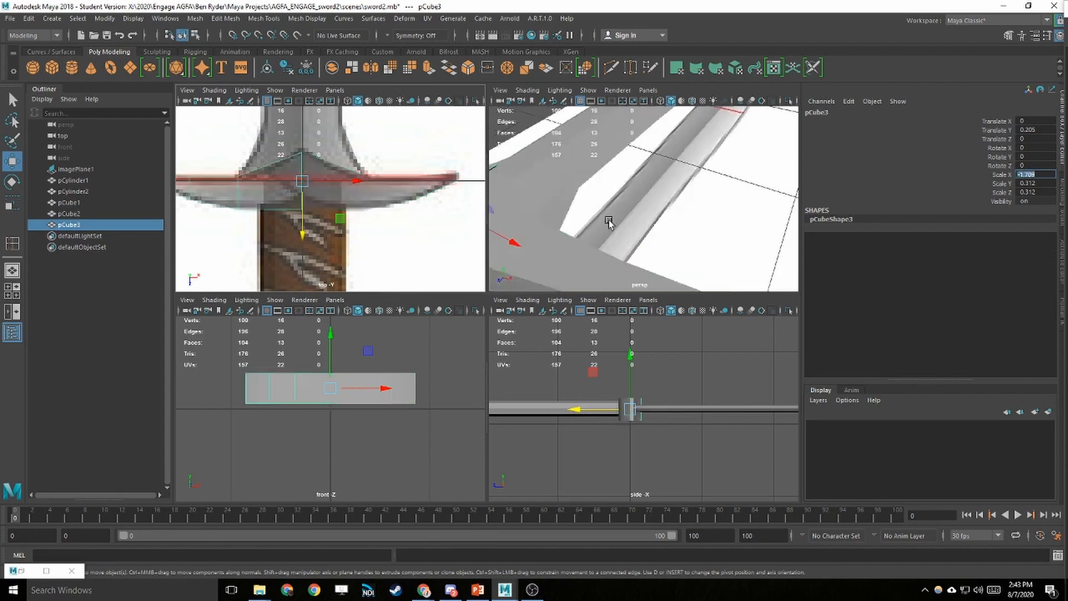
{"action": "mouse_move", "coordinate": [613, 216]}
{"action": "left_mouse_down", "text": "alt"}
{"action": "mouse_move", "coordinate": [680, 202]}
{"action": "mouse_move", "coordinate": [667, 216]}
{"action": "mouse_move", "coordinate": [622, 205]}
{"action": "mouse_move", "coordinate": [662, 177]}
{"action": "mouse_move", "coordinate": [601, 196]}
{"action": "mouse_move", "coordinate": [619, 199]}
{"action": "left_mouse_up", "text": "alt"}
{"action": "key", "text": "q"}
{"action": "left_click", "coordinate": [662, 178]}
{"action": "left_click", "coordinate": [619, 199], "text": "shift"}
{"action": "scroll", "coordinate": [618, 199], "scroll_direction": "down", "scroll_amount": 5}
- Scale the vertices at the grip's pommel end inward so the grip tapers like the reference
{"action": "left_click", "coordinate": [642, 236]}
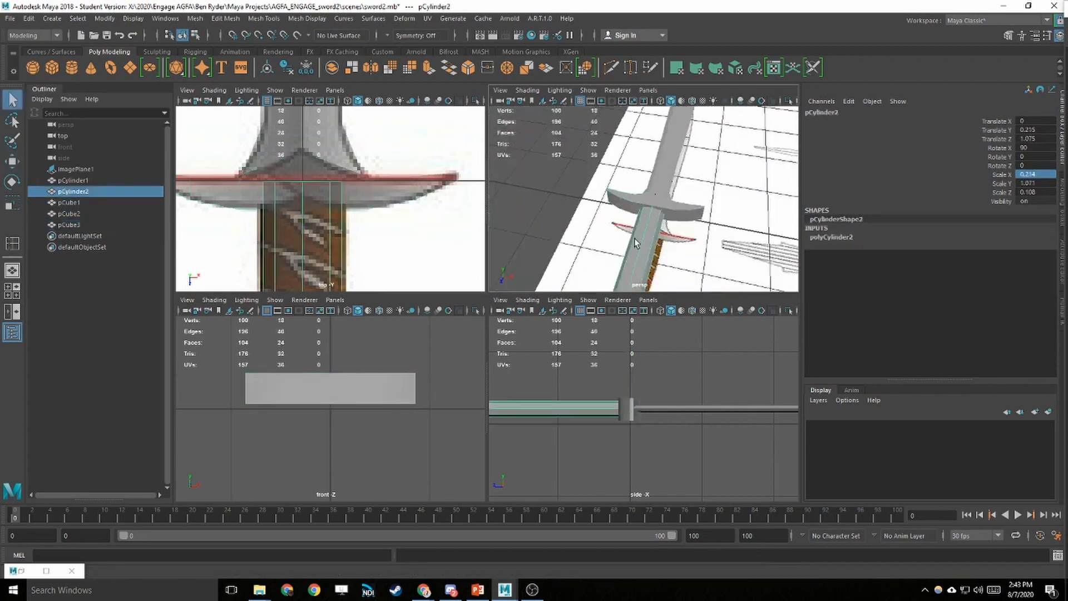
{"action": "middle_click_drag", "start_coordinate": [340, 223], "coordinate": [319, 175], "text": "alt"}
{"action": "right_click_drag", "start_coordinate": [310, 196], "coordinate": [257, 171]}
{"action": "key", "text": "r"}
{"action": "left_click_drag", "start_coordinate": [233, 256], "coordinate": [305, 266]}
{"action": "key", "text": "w"}
{"action": "key", "text": "r"}
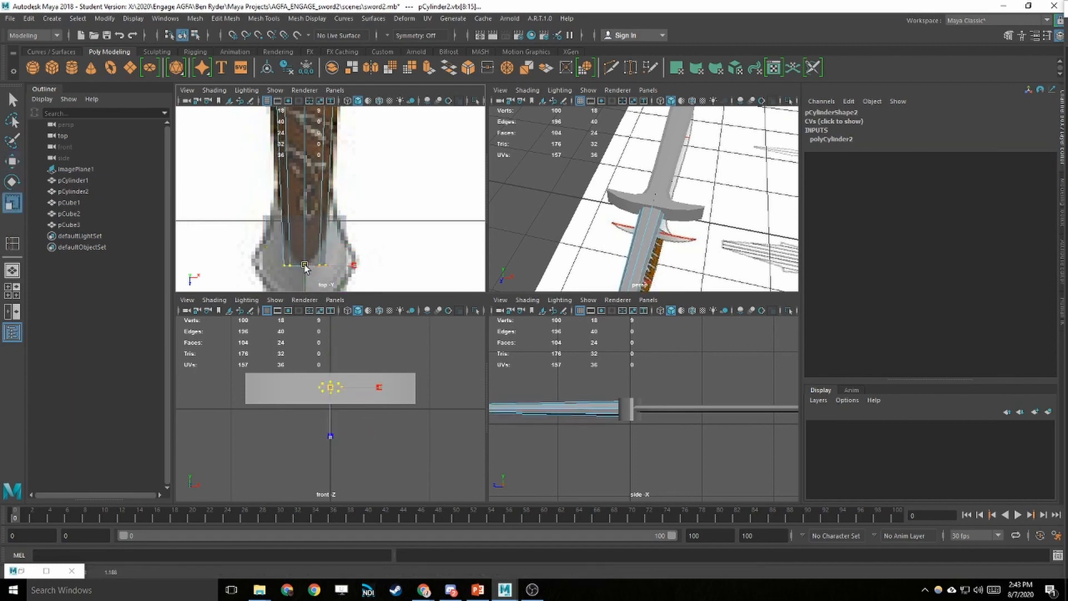
- Insert an edge loop around the lower part of the grip, where the reference handle narrows
{"action": "key", "text": "w"}
{"action": "middle_click_drag", "start_coordinate": [358, 162], "coordinate": [311, 234], "text": "alt"}
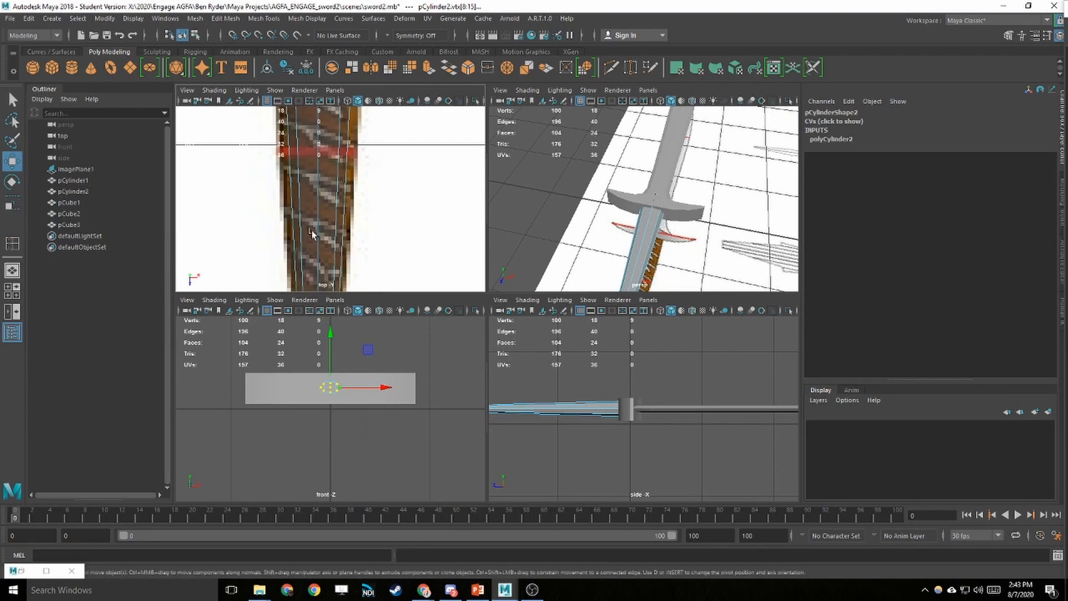
{"action": "key", "text": "y"}
{"action": "left_click", "coordinate": [297, 271]}
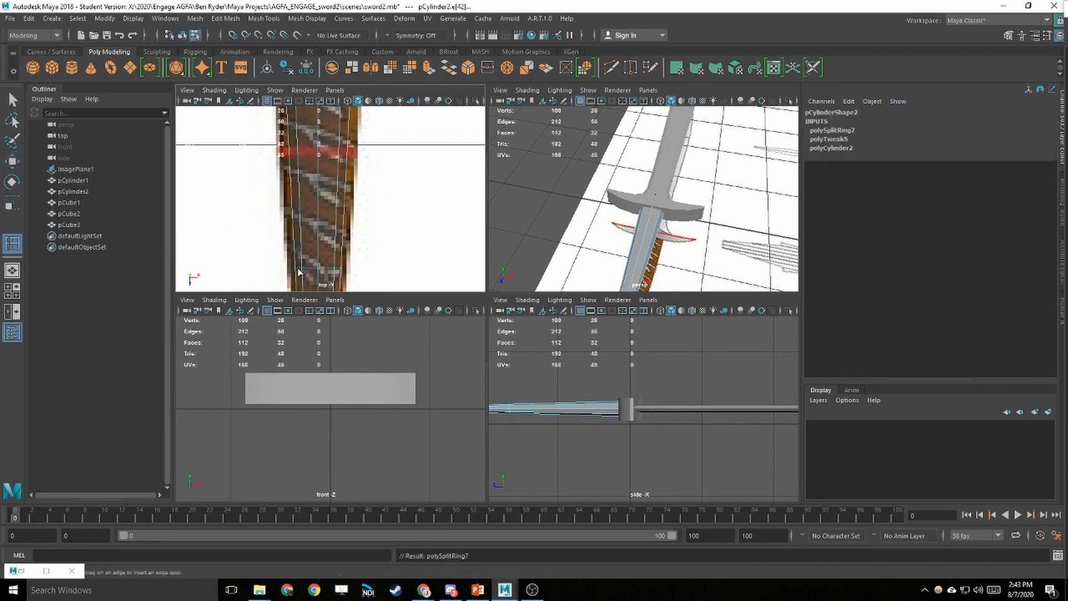
- Scale the new grip edge loop's vertices outward along X to the edges of the reference handle
{"action": "key", "text": "w"}
{"action": "key", "text": "q"}
{"action": "right_click_drag", "start_coordinate": [313, 272], "coordinate": [287, 272]}
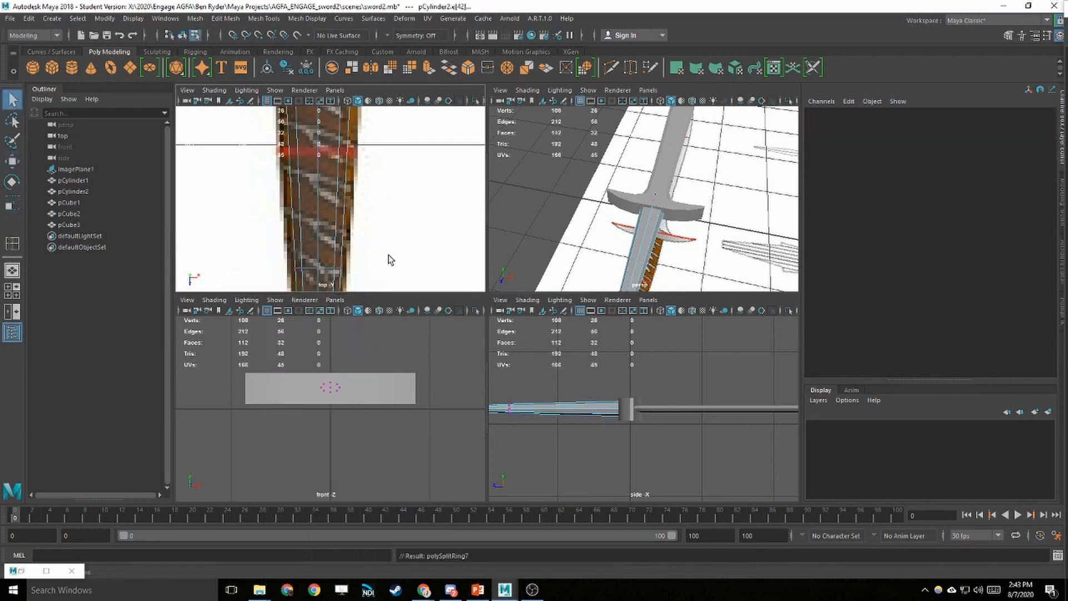
{"action": "left_click_drag", "start_coordinate": [388, 260], "coordinate": [290, 276]}
{"action": "key", "text": "r"}
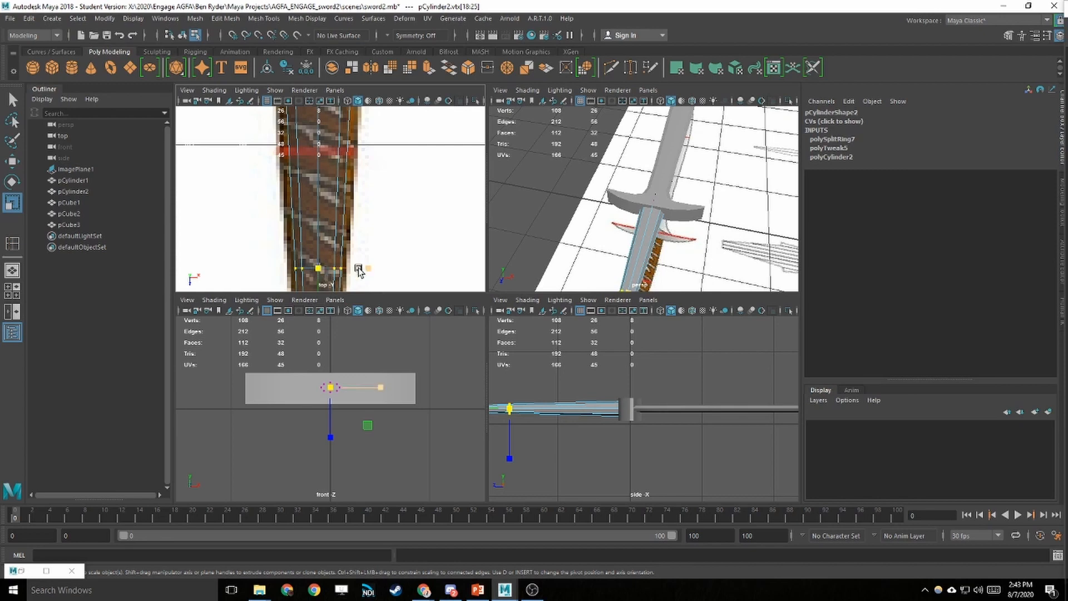
{"action": "left_click_drag", "start_coordinate": [359, 271], "coordinate": [392, 261]}
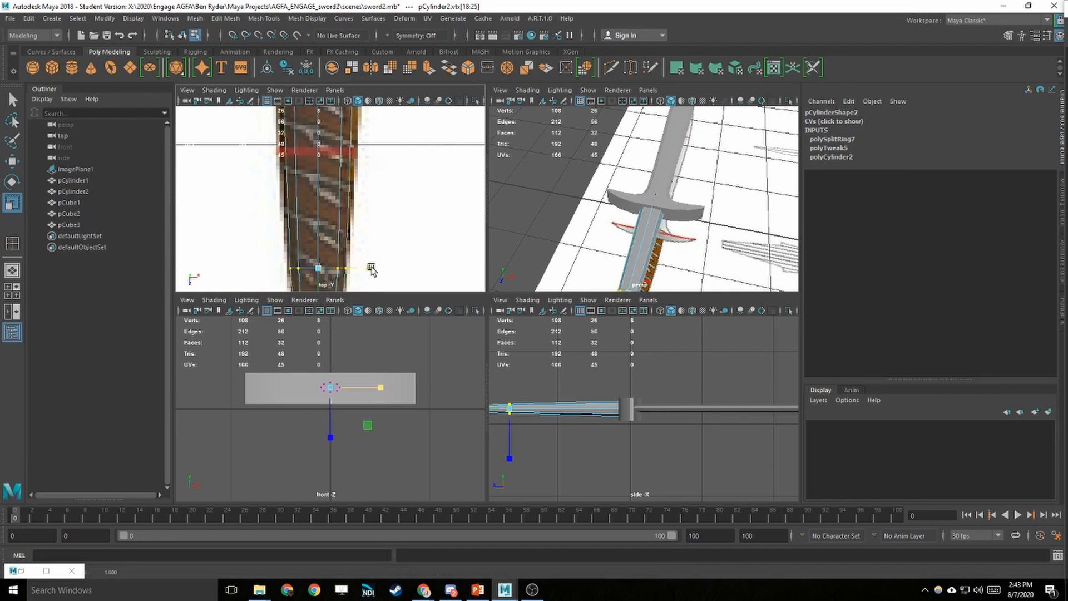
{"action": "key", "text": "q"}
- Smooth the pommel cube with one division
{"action": "left_click_drag", "start_coordinate": [703, 245], "coordinate": [647, 255], "text": "alt"}
{"action": "right_click_drag", "start_coordinate": [621, 270], "coordinate": [645, 250]}
{"action": "left_click", "coordinate": [623, 261]}
{"action": "key", "text": "w"}
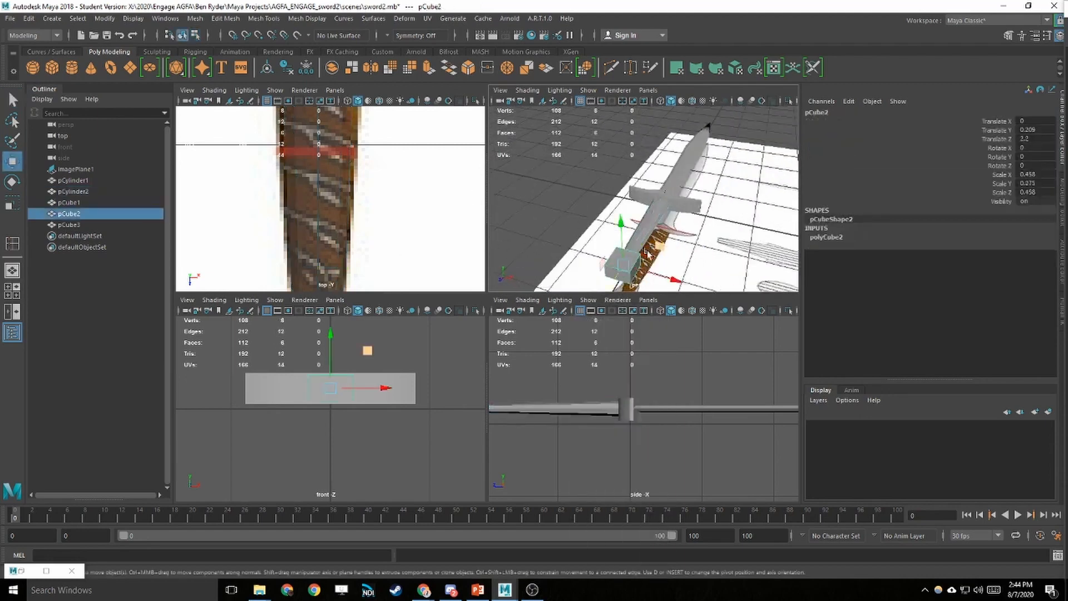
{"action": "left_click_drag", "start_coordinate": [647, 253], "coordinate": [451, 296], "text": "alt"}
{"action": "key", "text": "space"}
{"action": "scroll", "coordinate": [539, 253], "scroll_direction": "up", "scroll_amount": 3}
{"action": "left_click", "coordinate": [199, 19]}
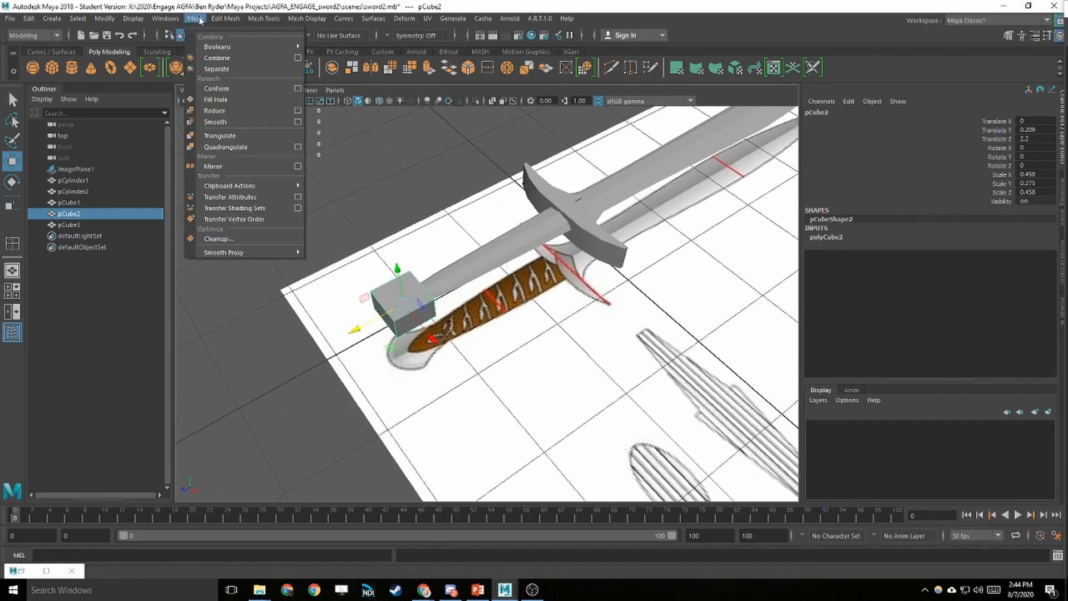
{"action": "left_click", "coordinate": [215, 122]}
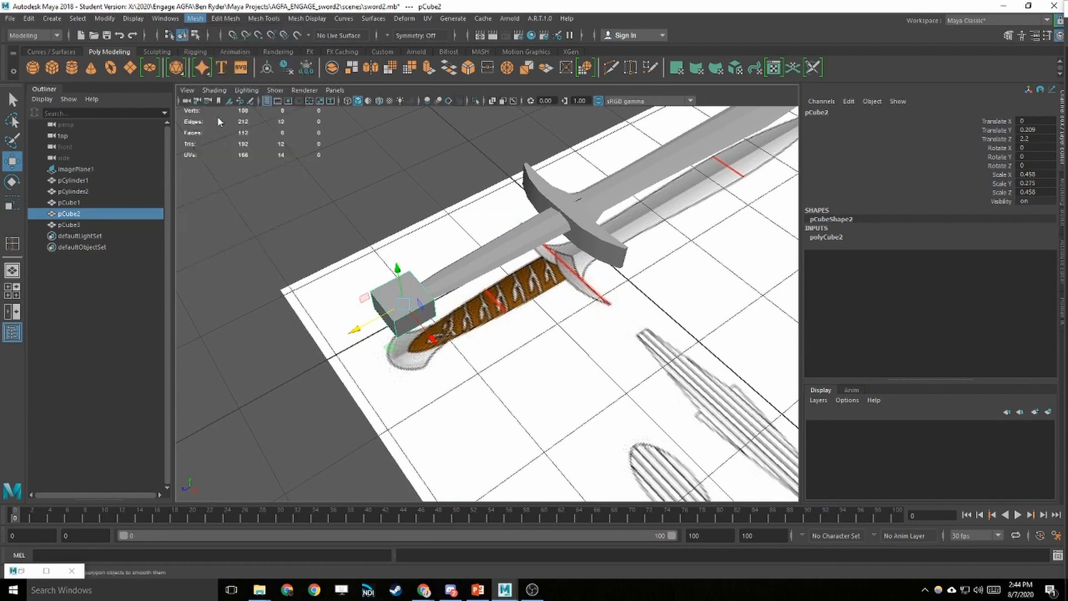
{"action": "scroll", "coordinate": [481, 333], "scroll_direction": "up", "scroll_amount": 5}
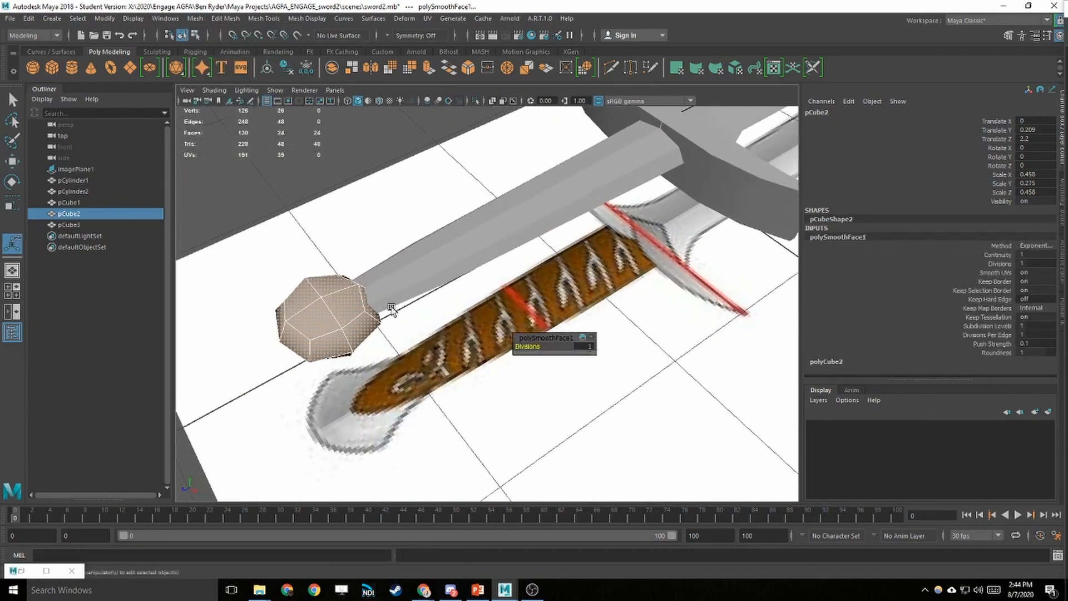
{"action": "key", "text": "w"}
{"action": "scroll", "coordinate": [408, 298], "scroll_direction": "up", "scroll_amount": 2}
{"action": "left_click_drag", "start_coordinate": [409, 299], "coordinate": [490, 404], "text": "alt"}
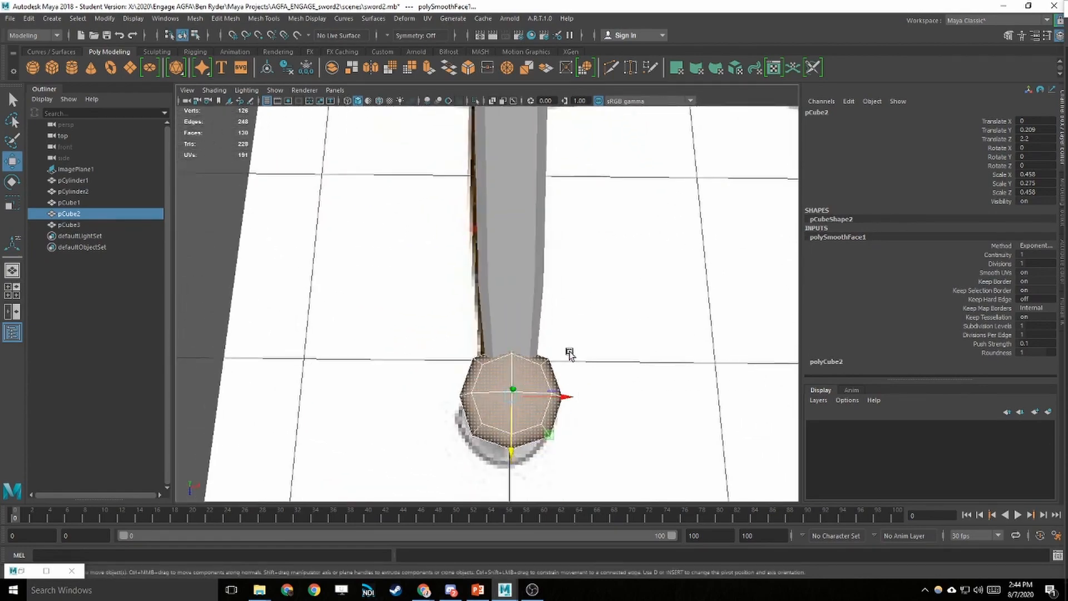
- In the top view, move the pommel's middle row of vertices slightly down and scale it out to the reference pommel's widest points
{"action": "key", "text": "space"}
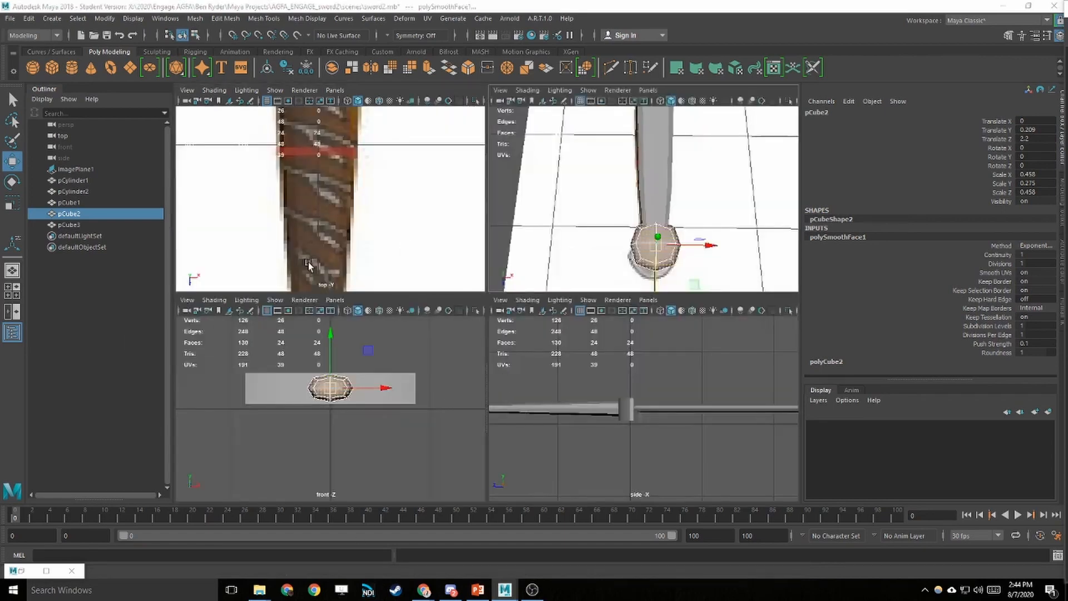
{"action": "key", "text": "space"}
{"action": "key", "text": "f"}
{"action": "key", "text": "q"}
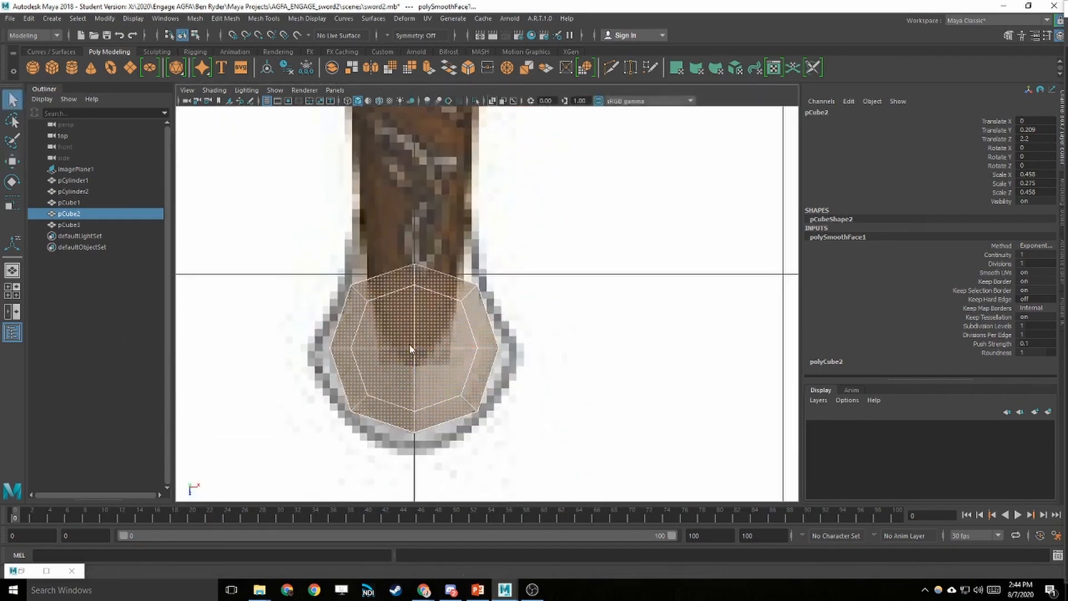
{"action": "right_click_drag", "start_coordinate": [410, 285], "coordinate": [360, 286]}
{"action": "left_click_drag", "start_coordinate": [299, 356], "coordinate": [504, 340]}
{"action": "key", "text": "w"}
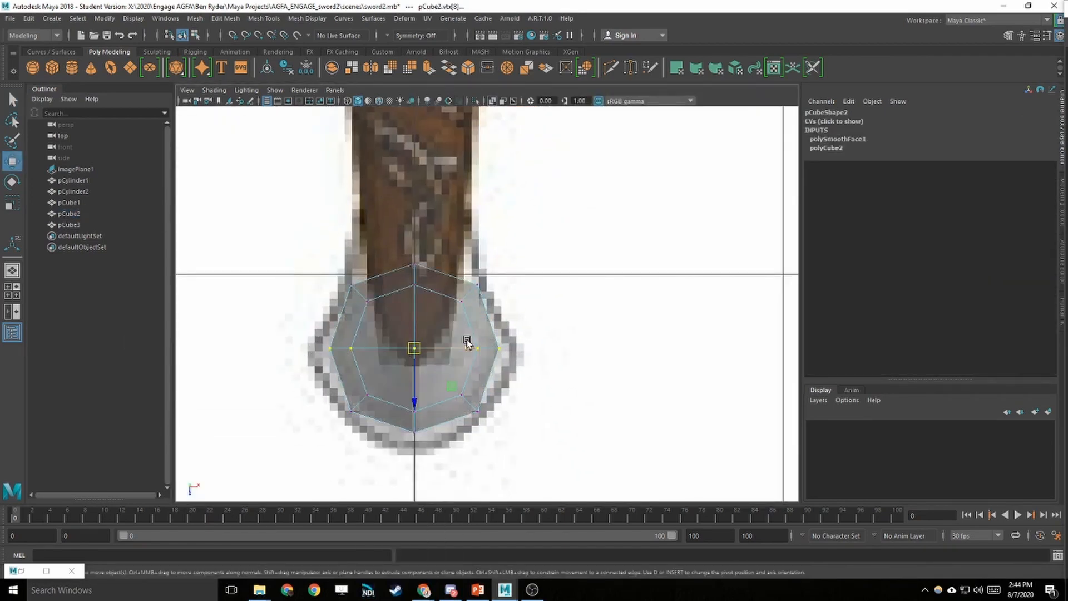
{"action": "left_click_drag", "start_coordinate": [417, 380], "coordinate": [417, 392]}
{"action": "key", "text": "r"}
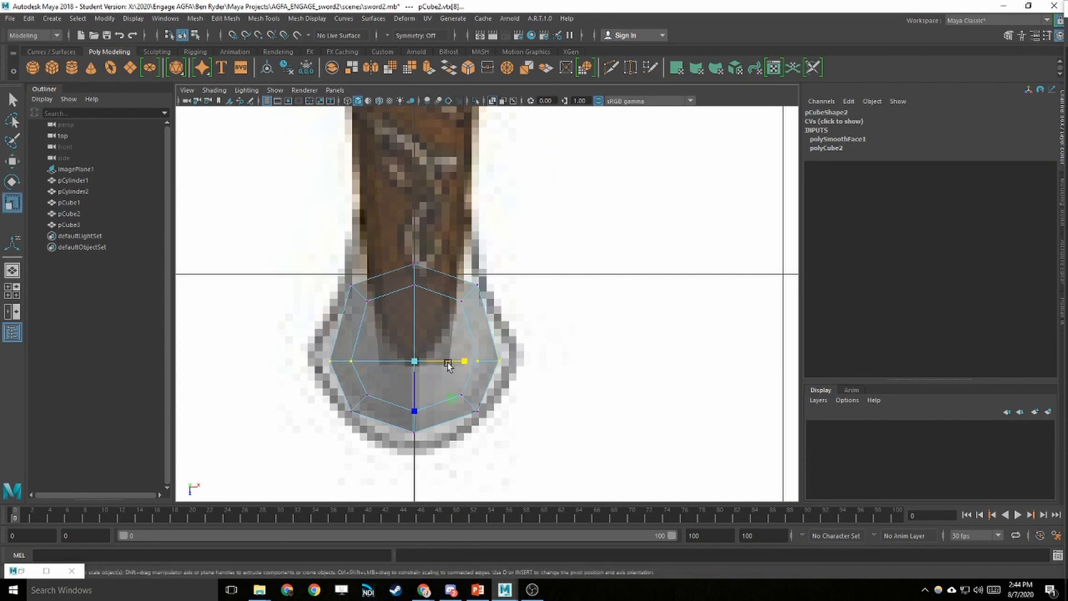
{"action": "left_click_drag", "start_coordinate": [466, 361], "coordinate": [321, 409]}
- Move the pommel's lower vertices down to the reference's rounded end and scale them inward along X
{"action": "key", "text": "q"}
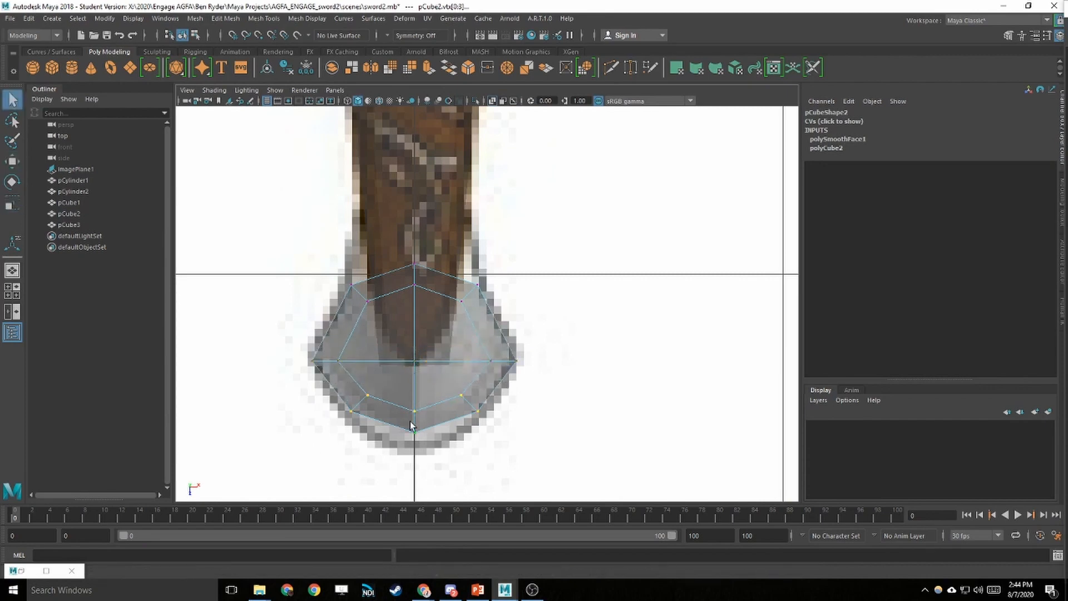
{"action": "key", "text": "w"}
{"action": "left_click_drag", "start_coordinate": [409, 446], "coordinate": [412, 461]}
{"action": "key", "text": "r"}
{"action": "left_click_drag", "start_coordinate": [470, 429], "coordinate": [452, 431]}
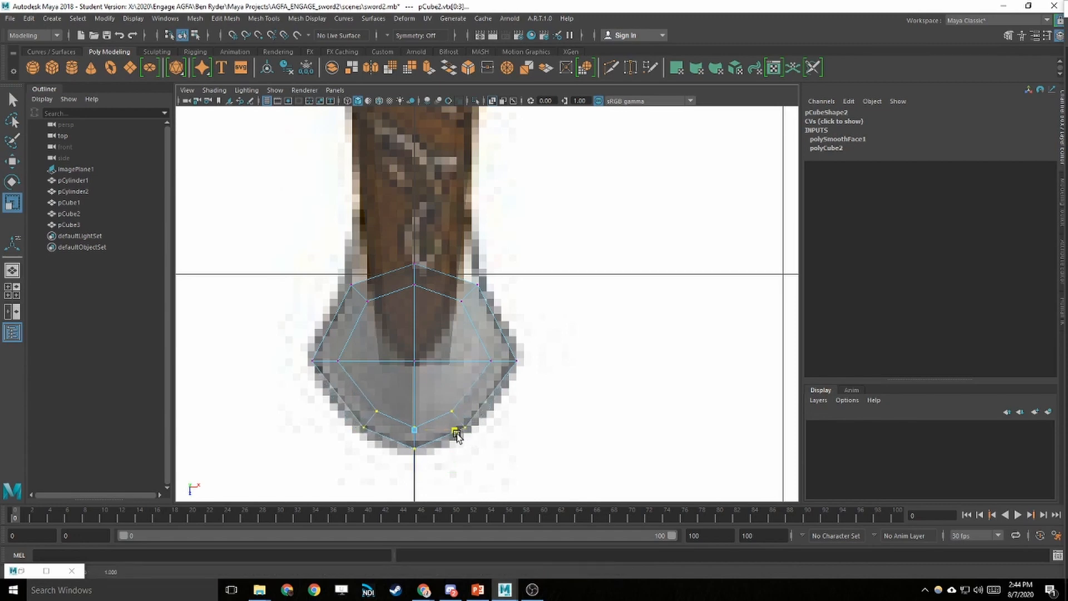
- Move the pommel's upper vertices up to the reference pommel's upper corners
{"action": "key", "text": "q"}
{"action": "left_click_drag", "start_coordinate": [464, 252], "coordinate": [337, 306]}
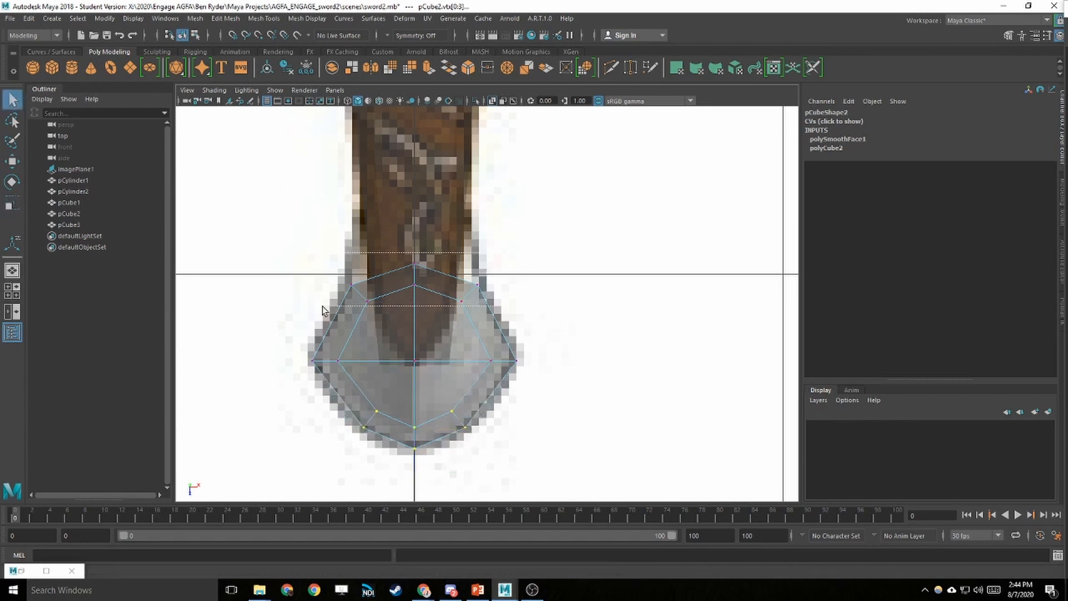
{"action": "key", "text": "w"}
{"action": "left_click_drag", "start_coordinate": [417, 329], "coordinate": [421, 406]}
- Try to move the pommel's upper centre vertices down into a V-shaped notch
{"action": "key", "text": "q"}
{"action": "left_click", "coordinate": [416, 226]}
{"action": "key", "text": "w"}
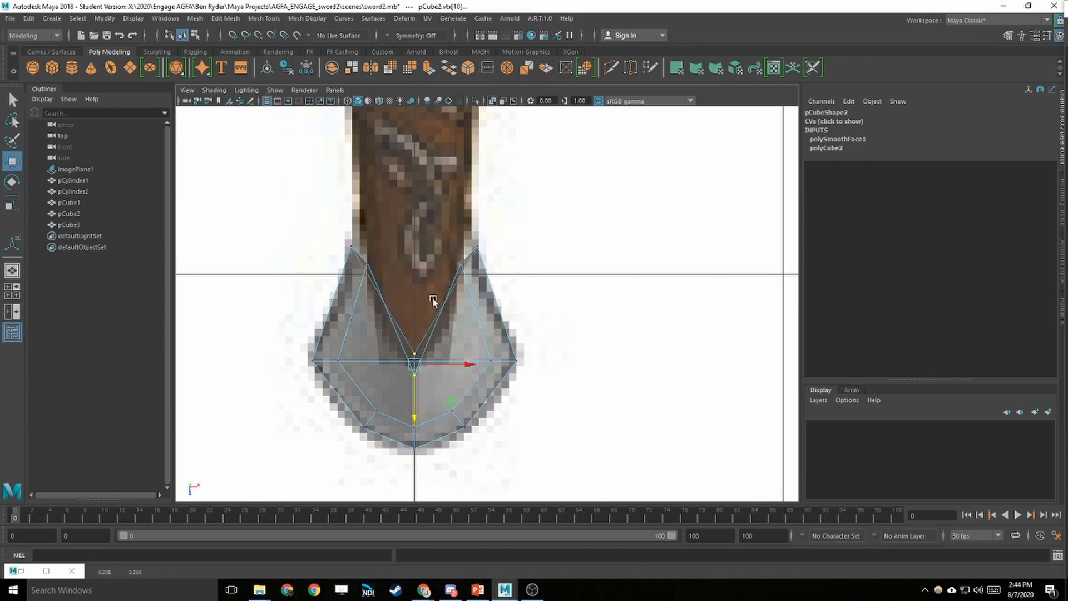
{"action": "key", "text": "ctrl+z"}
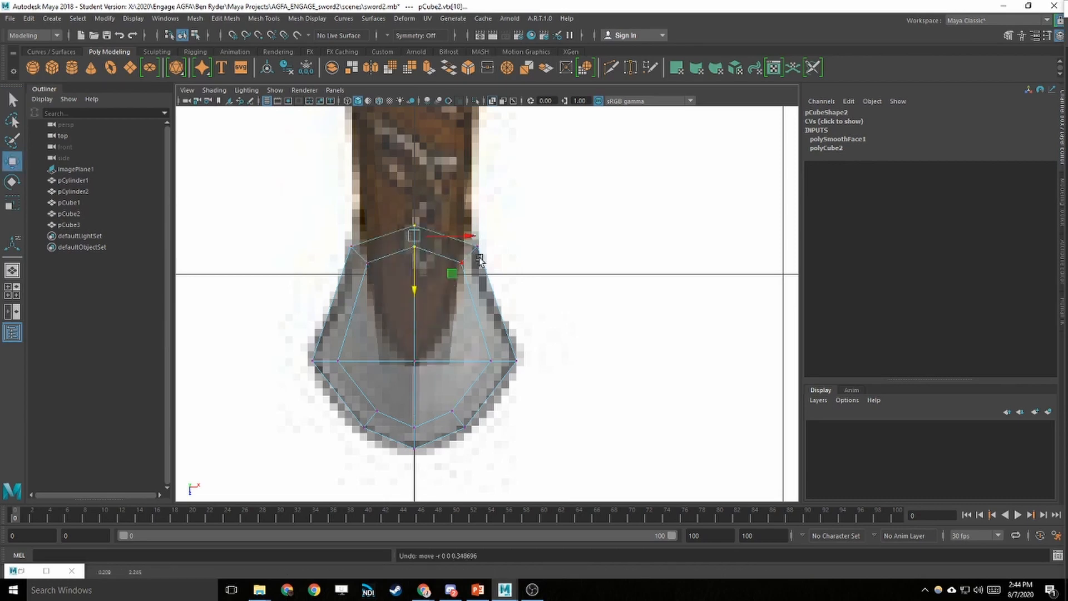
- Flatten the pommel's upper vertices into one straight horizontal row, slightly lower on the reference
{"action": "key", "text": "q"}
{"action": "left_click_drag", "start_coordinate": [488, 207], "coordinate": [342, 276]}
{"action": "key", "text": "w"}
{"action": "left_click_drag", "start_coordinate": [411, 284], "coordinate": [385, 249]}
{"action": "key", "text": "r"}
{"action": "key", "text": "ctrl+z"}
- Move the pommel's upper centre vertices down to the tip of the reference grip, forming a V-shaped notch, and return to object mode
{"action": "key", "text": "q"}
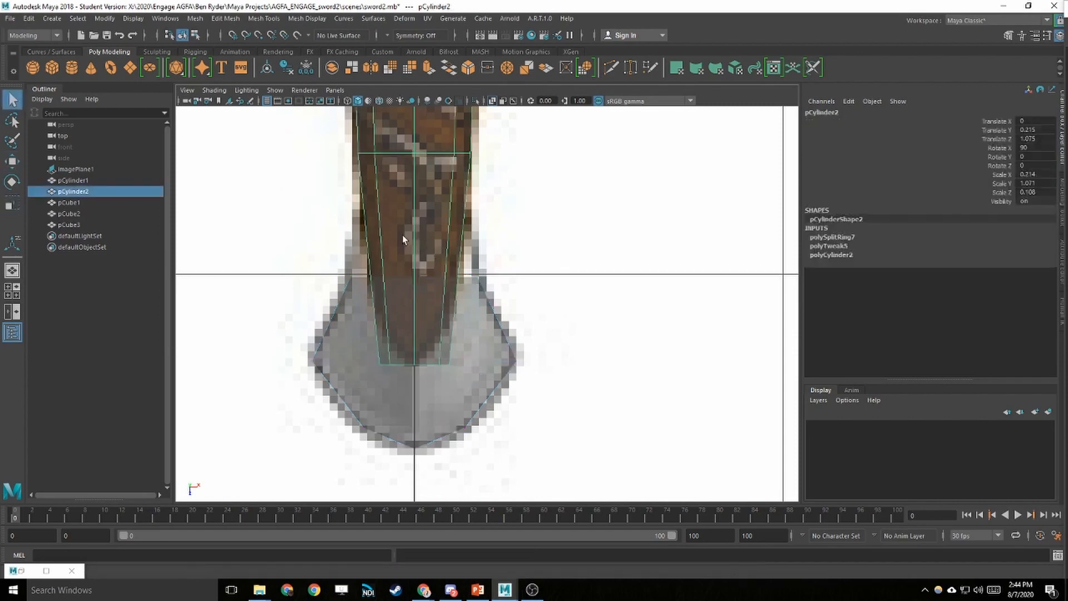
{"action": "left_click", "coordinate": [363, 322]}
{"action": "right_click_drag", "start_coordinate": [362, 321], "coordinate": [323, 285]}
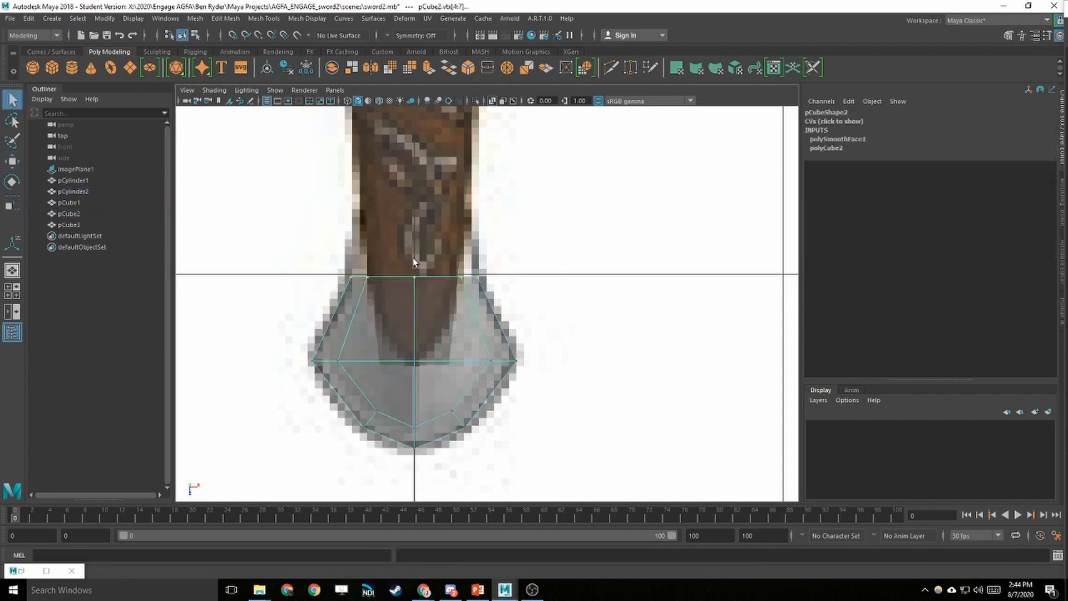
{"action": "key", "text": "w"}
{"action": "left_click", "coordinate": [415, 276]}
{"action": "left_click_drag", "start_coordinate": [416, 320], "coordinate": [418, 399]}
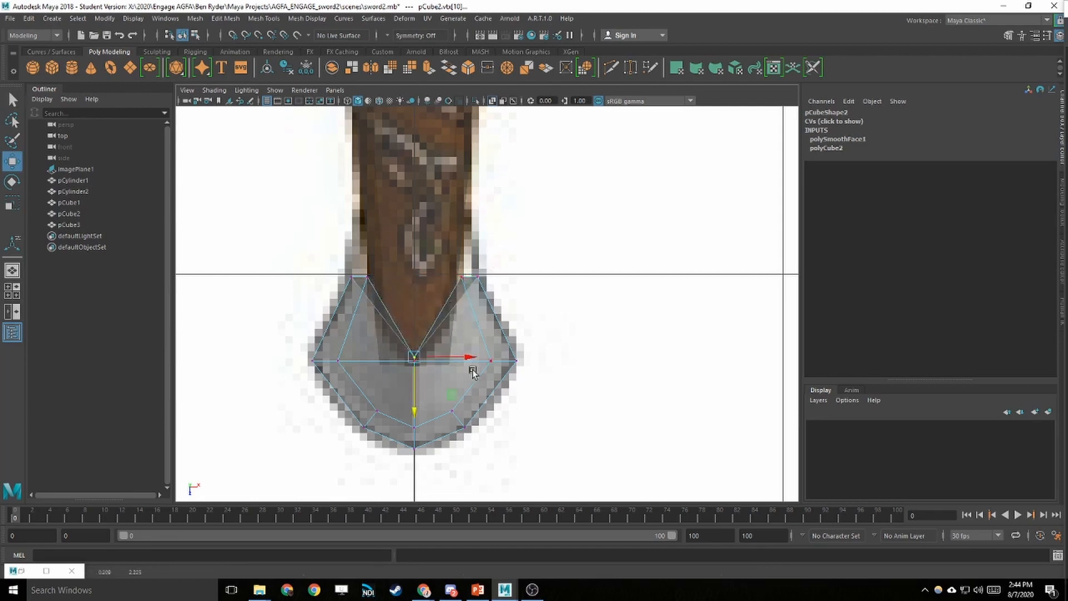
{"action": "right_click_drag", "start_coordinate": [472, 286], "coordinate": [525, 262]}
- Examine the crossguard halves and how they meet the grip and blade in the perspective view
{"action": "key", "text": "space"}
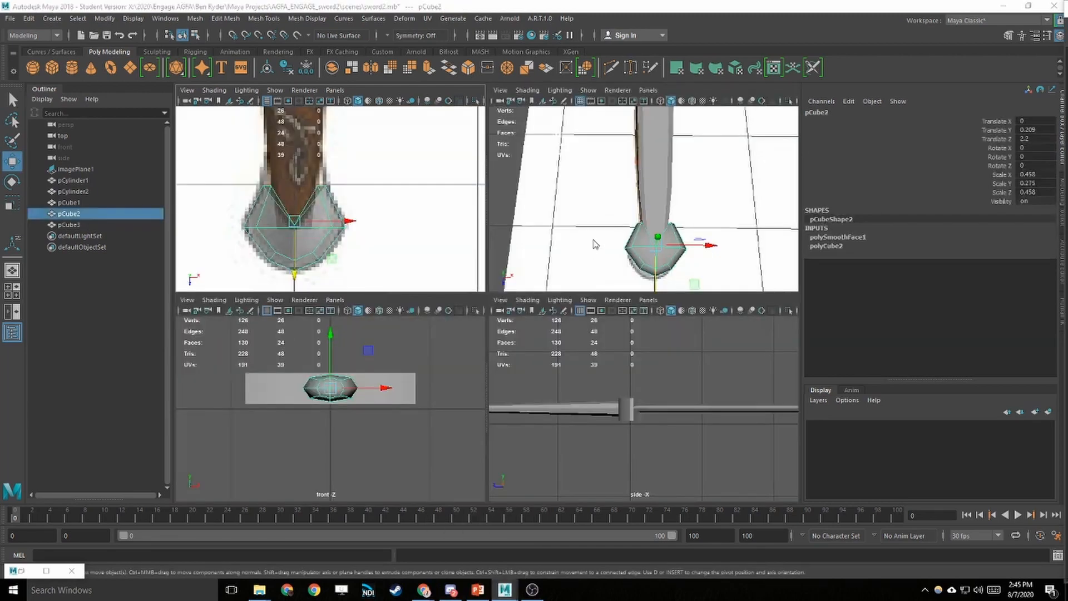
{"action": "key", "text": "space"}
{"action": "left_click_drag", "start_coordinate": [620, 248], "coordinate": [565, 205], "text": "alt"}
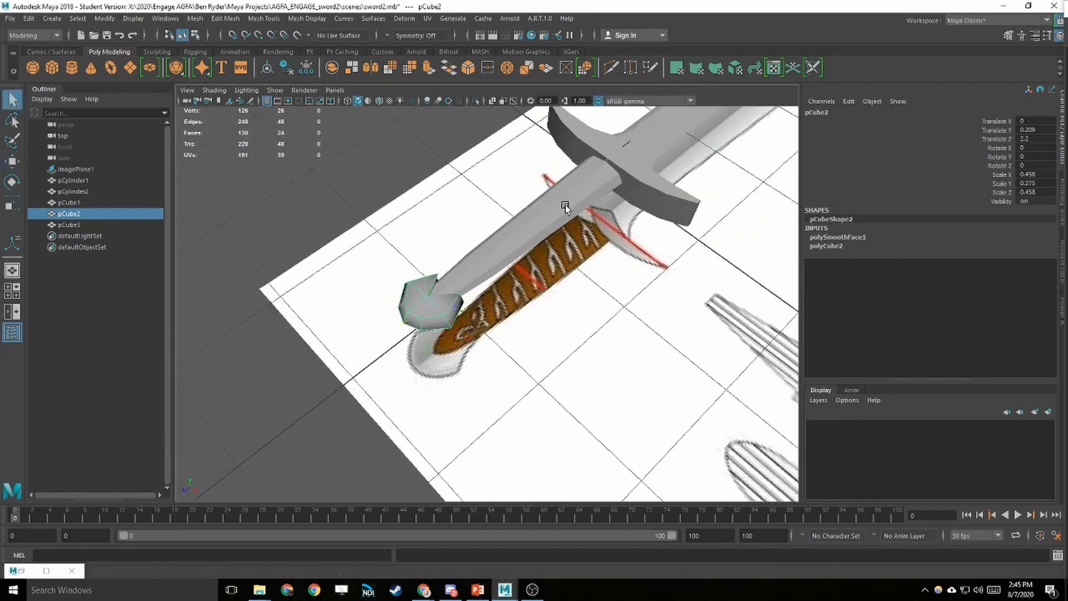
{"action": "left_click", "coordinate": [645, 155]}
{"action": "middle_click_drag", "start_coordinate": [645, 155], "coordinate": [561, 224], "text": "alt"}
{"action": "left_click", "coordinate": [513, 232], "text": "shift"}
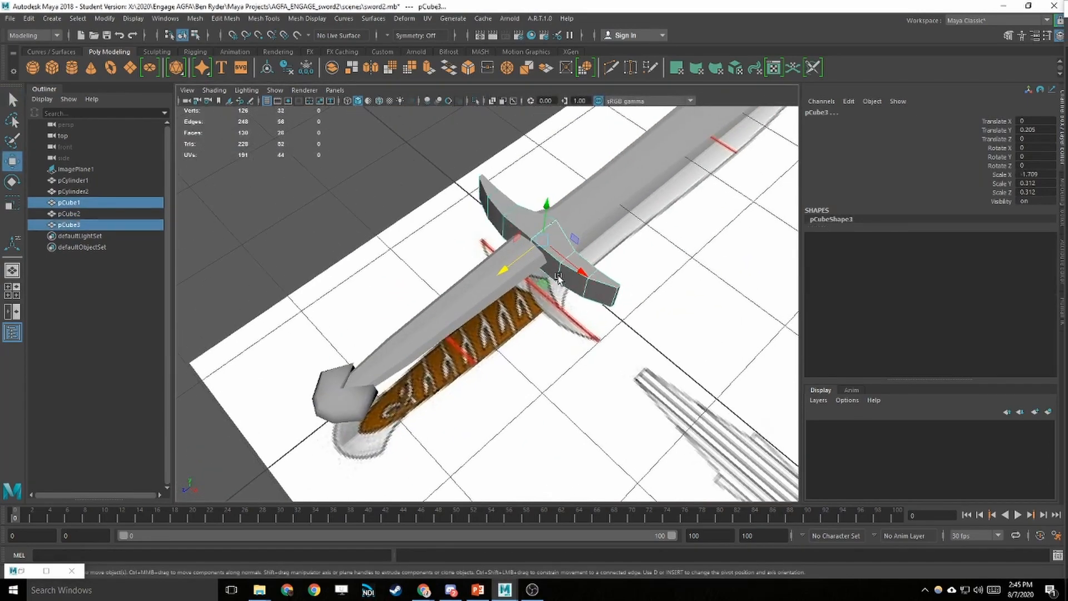
{"action": "scroll", "coordinate": [559, 276], "scroll_direction": "up", "scroll_amount": 4}
{"action": "middle_click_drag", "start_coordinate": [560, 277], "coordinate": [492, 322], "text": "alt"}
{"action": "key", "text": "q"}
{"action": "scroll", "coordinate": [444, 284], "scroll_direction": "down", "scroll_amount": 3}
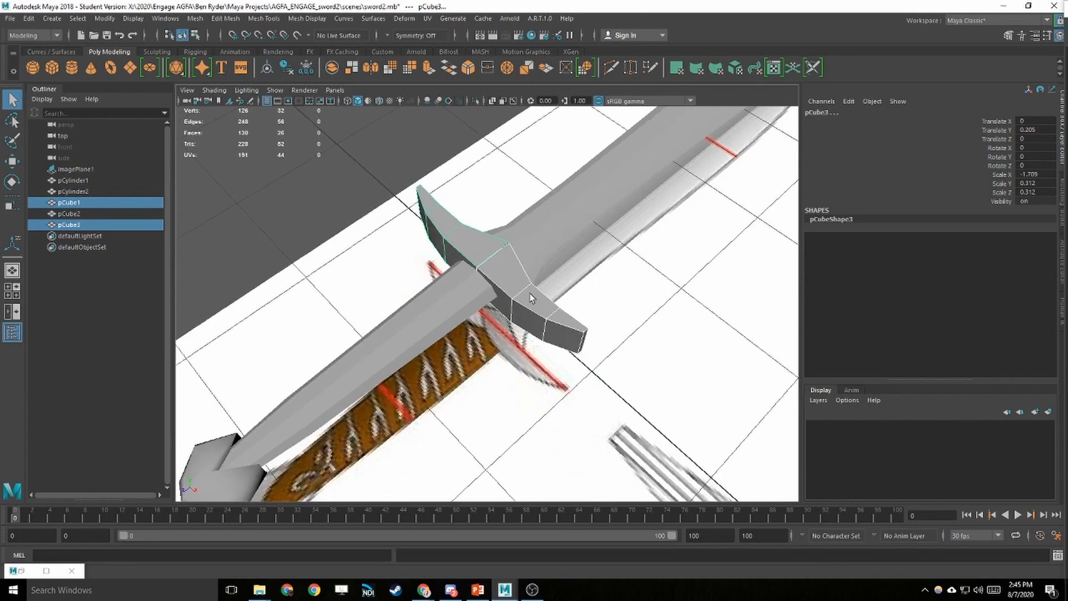
{"action": "left_click", "coordinate": [406, 333]}
- Try to bevel a single upper edge on the original crossguard half's grip-facing side
{"action": "left_click", "coordinate": [498, 268]}
{"action": "scroll", "coordinate": [556, 275], "scroll_direction": "up", "scroll_amount": 5}
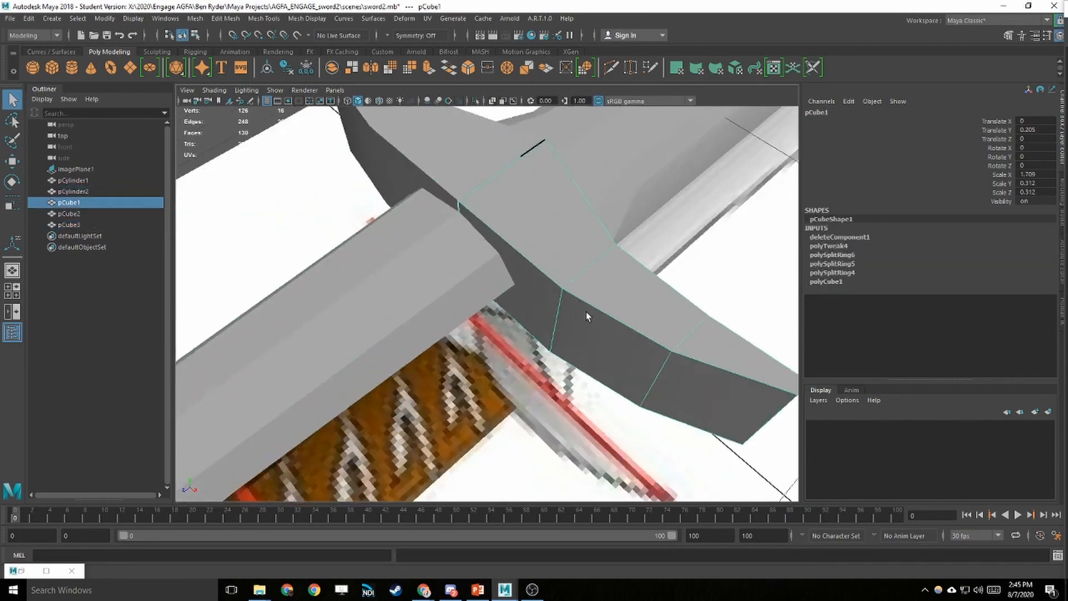
{"action": "left_click_drag", "start_coordinate": [620, 346], "coordinate": [520, 235], "text": "alt"}
{"action": "scroll", "coordinate": [522, 213], "scroll_direction": "up", "scroll_amount": 2}
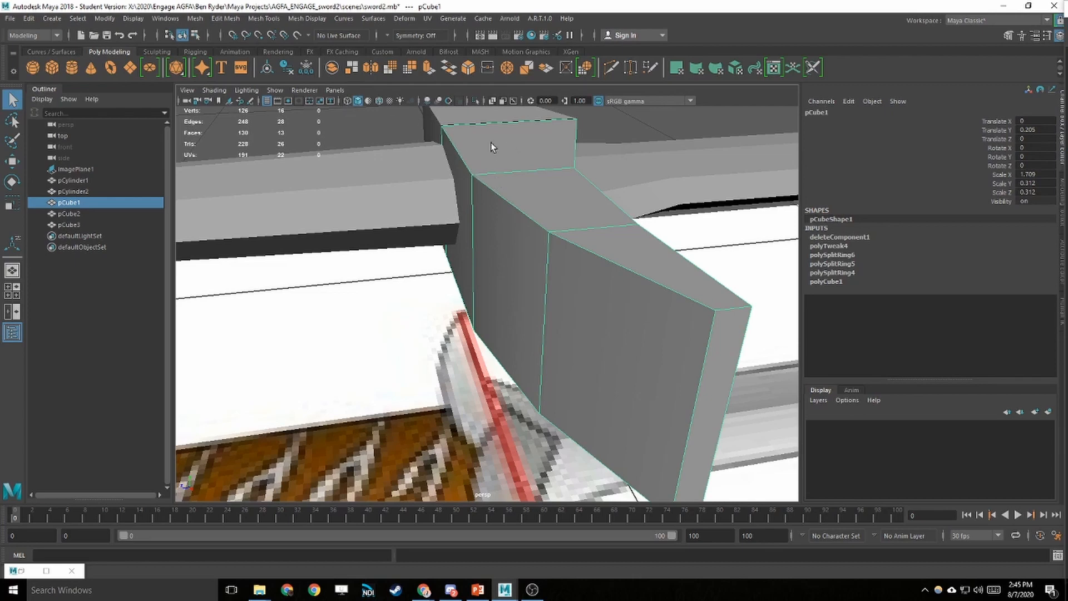
{"action": "left_click_drag", "start_coordinate": [490, 148], "coordinate": [576, 257], "text": "alt"}
{"action": "right_click", "coordinate": [560, 248]}
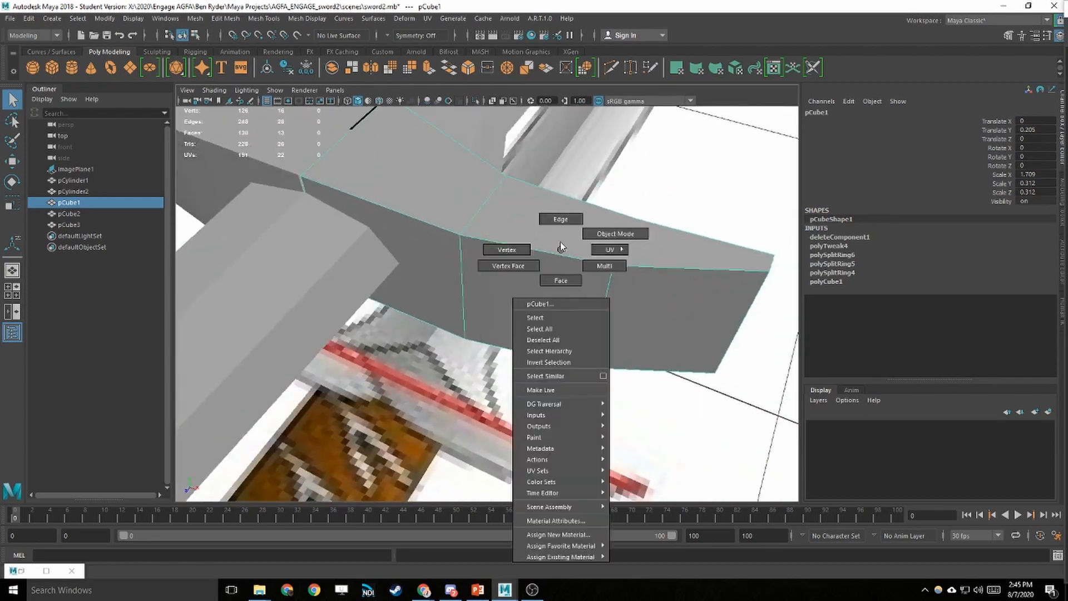
{"action": "left_click", "coordinate": [560, 219]}
{"action": "left_click", "coordinate": [547, 252]}
{"action": "left_click", "coordinate": [225, 18]}
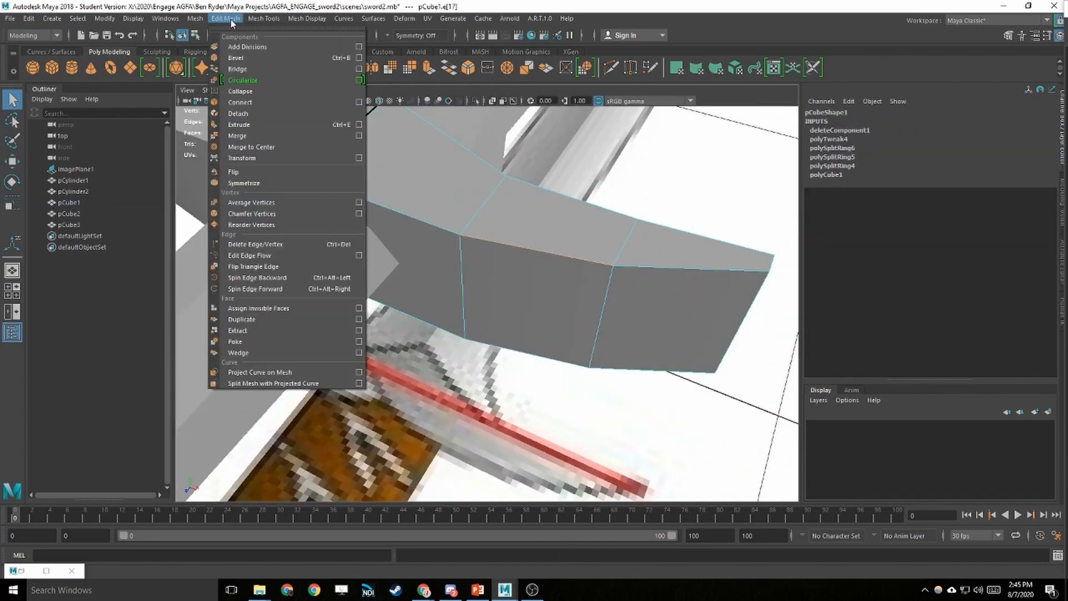
{"action": "left_click", "coordinate": [291, 58]}
- Try a bevel fraction of 0.3 on the crossguard edge, then undo the whole bevel
{"action": "left_click_drag", "start_coordinate": [539, 203], "coordinate": [537, 261], "text": "alt"}
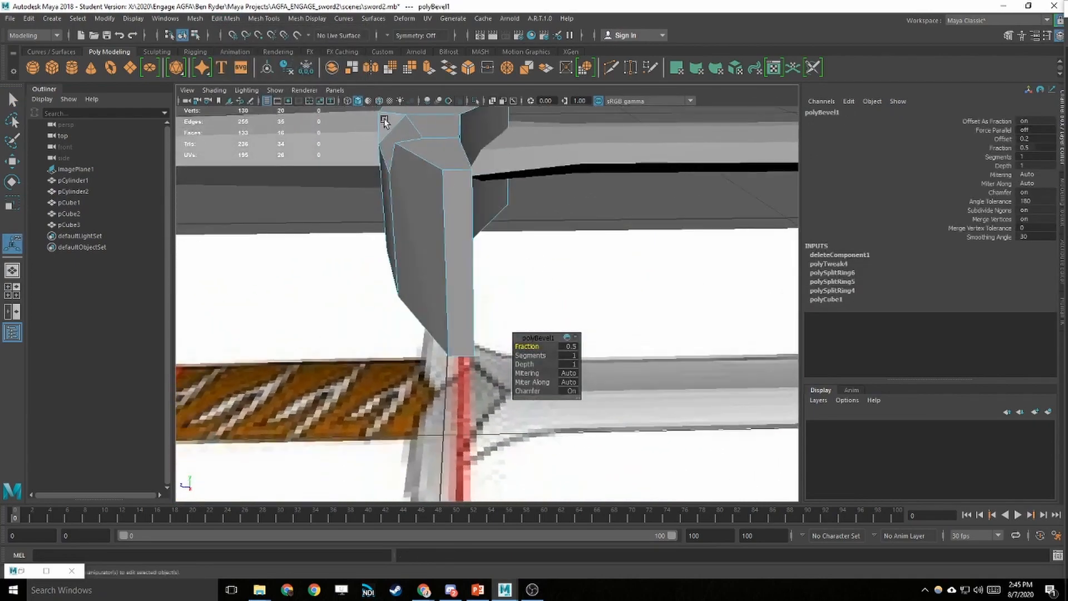
{"action": "left_click_drag", "start_coordinate": [395, 166], "coordinate": [432, 218], "text": "alt"}
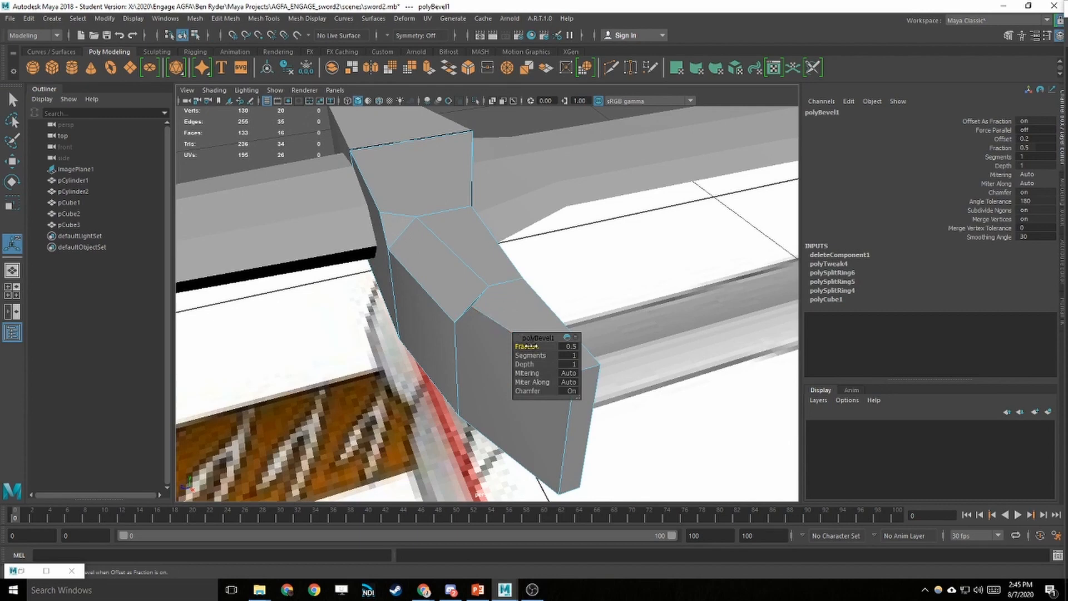
{"action": "mouse_move", "coordinate": [529, 355]}
{"action": "left_mouse_down"}
{"action": "mouse_move", "coordinate": [517, 359]}
{"action": "mouse_move", "coordinate": [527, 346]}
{"action": "left_mouse_up"}
{"action": "key", "text": "ctrl+z"}
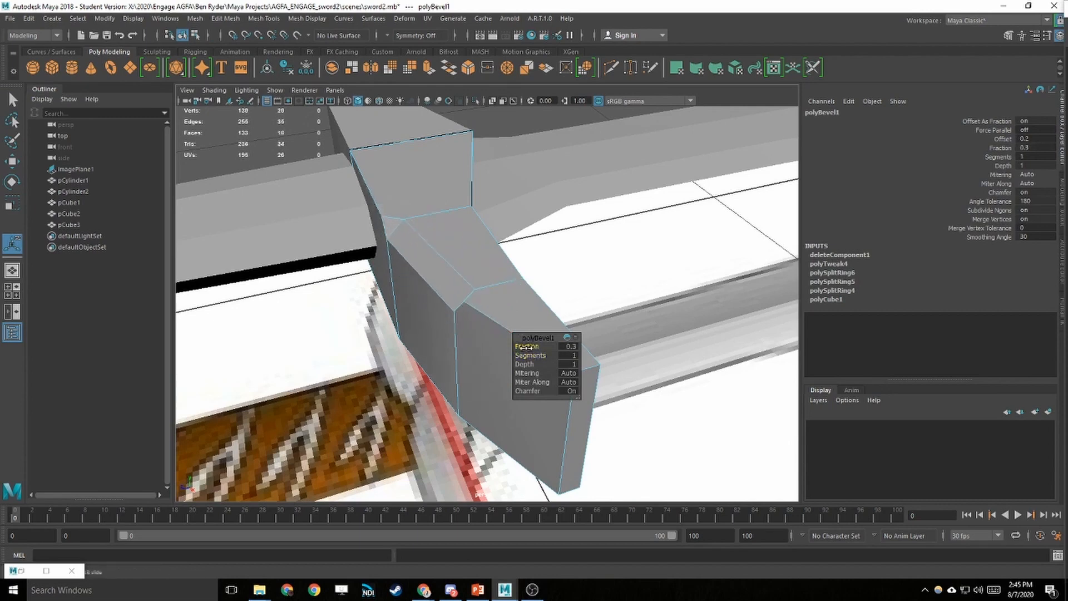
{"action": "key", "text": "ctrl+z"}
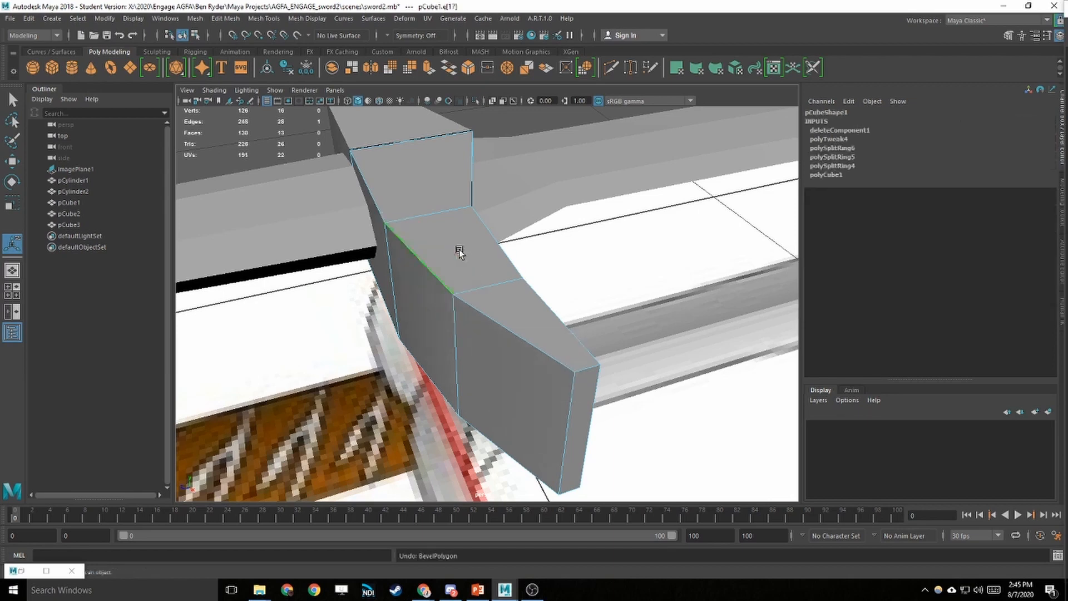
- Bevel the long outer edges and tip edges around the upper and lower faces of the original crossguard half
{"action": "key", "text": "q"}
{"action": "key", "text": "w"}
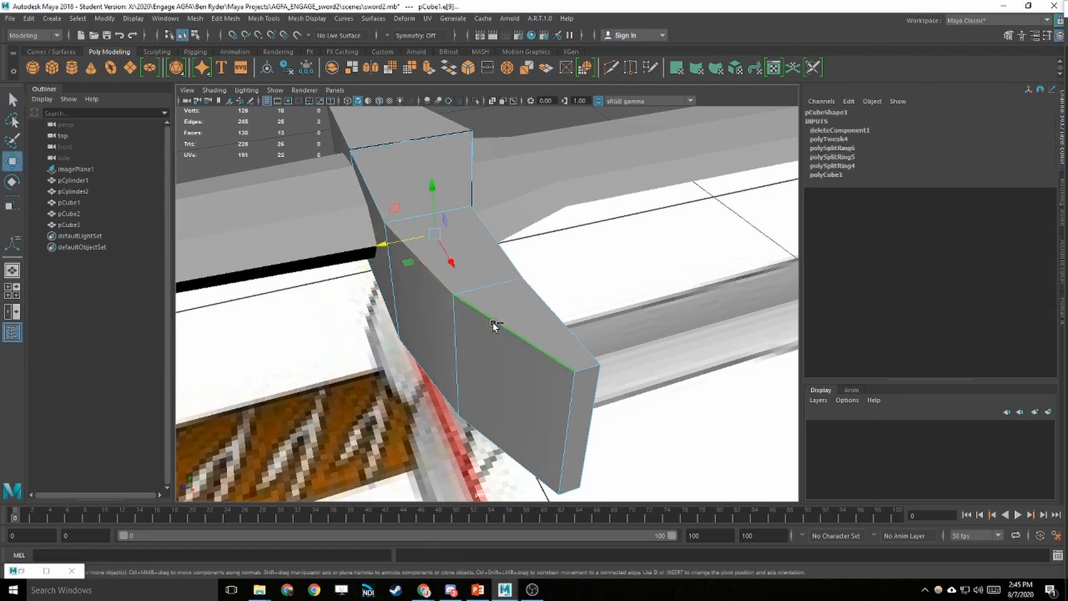
{"action": "double_click", "coordinate": [507, 255]}
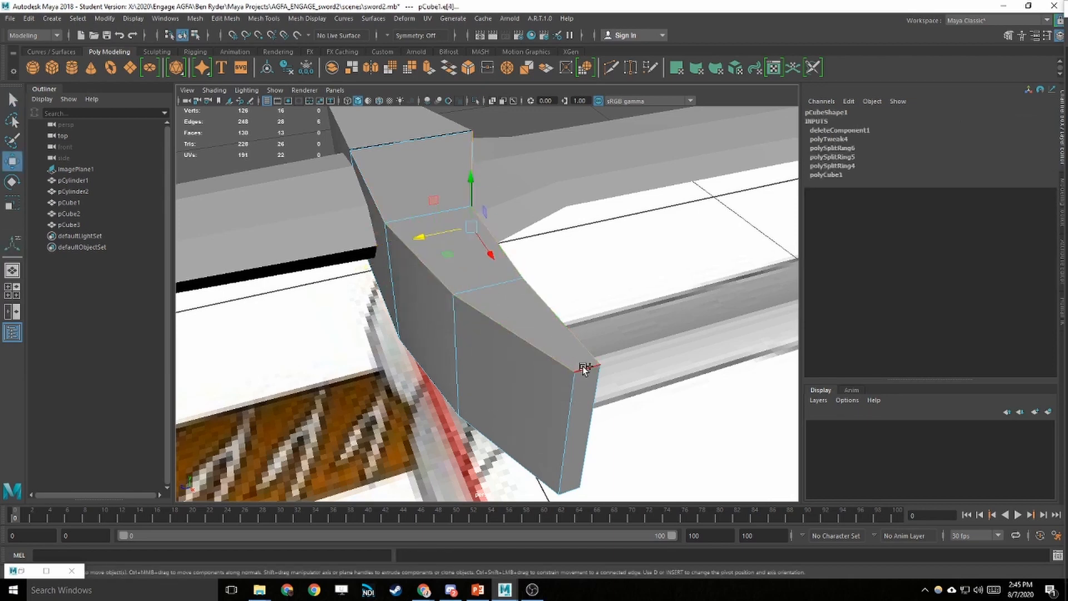
{"action": "left_click_drag", "start_coordinate": [440, 311], "coordinate": [445, 280], "text": "alt"}
{"action": "left_click", "coordinate": [566, 274], "text": "shift"}
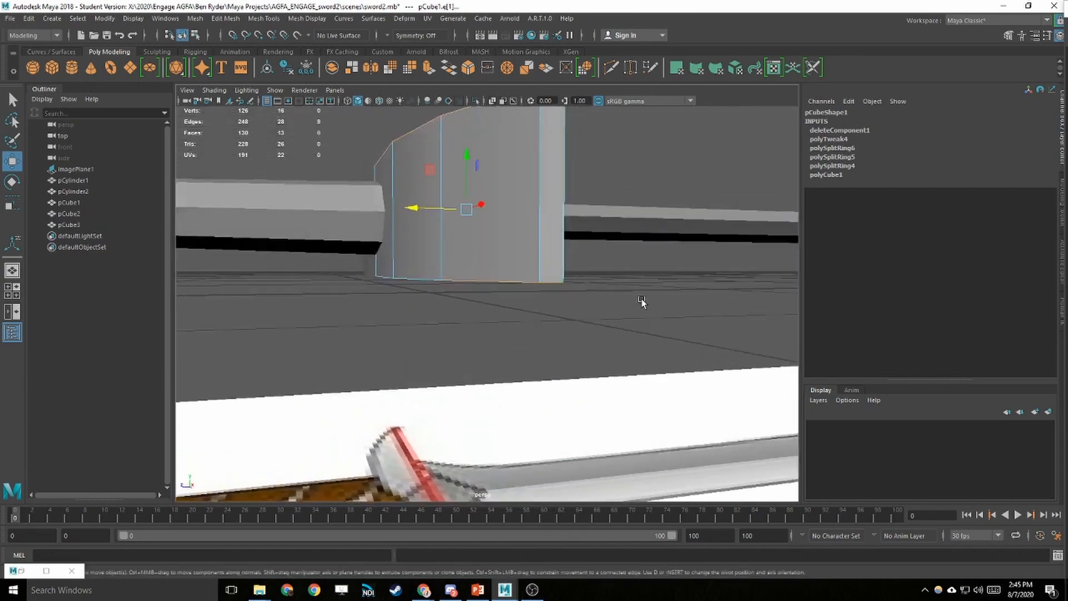
{"action": "left_click_drag", "start_coordinate": [639, 303], "coordinate": [579, 286], "text": "alt"}
{"action": "left_click", "coordinate": [443, 268], "text": "shift"}
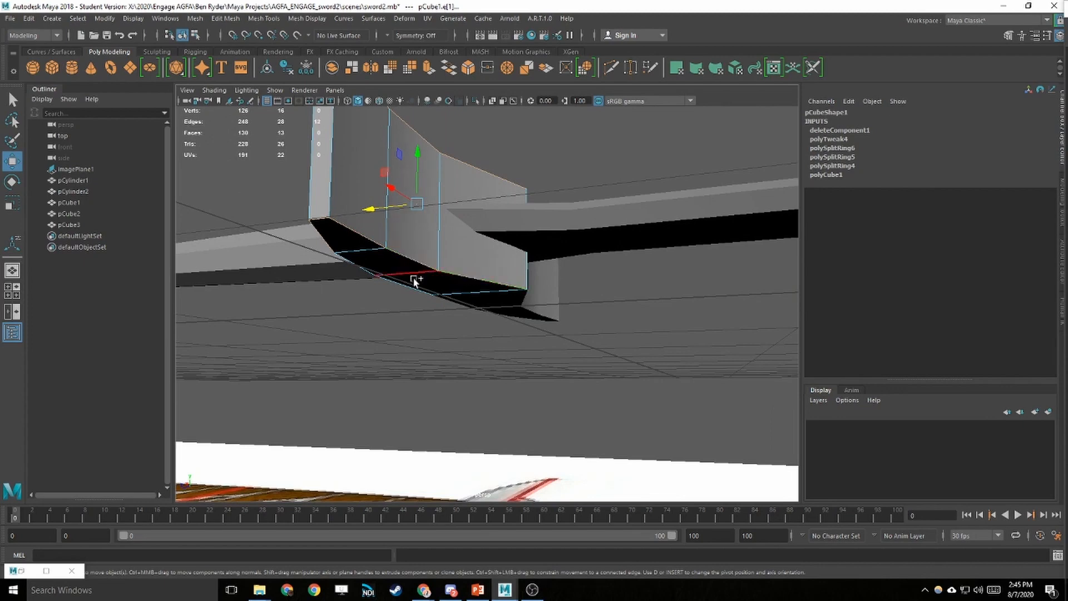
{"action": "left_click_drag", "start_coordinate": [534, 313], "coordinate": [475, 187], "text": "alt"}
{"action": "left_click", "coordinate": [226, 18]}
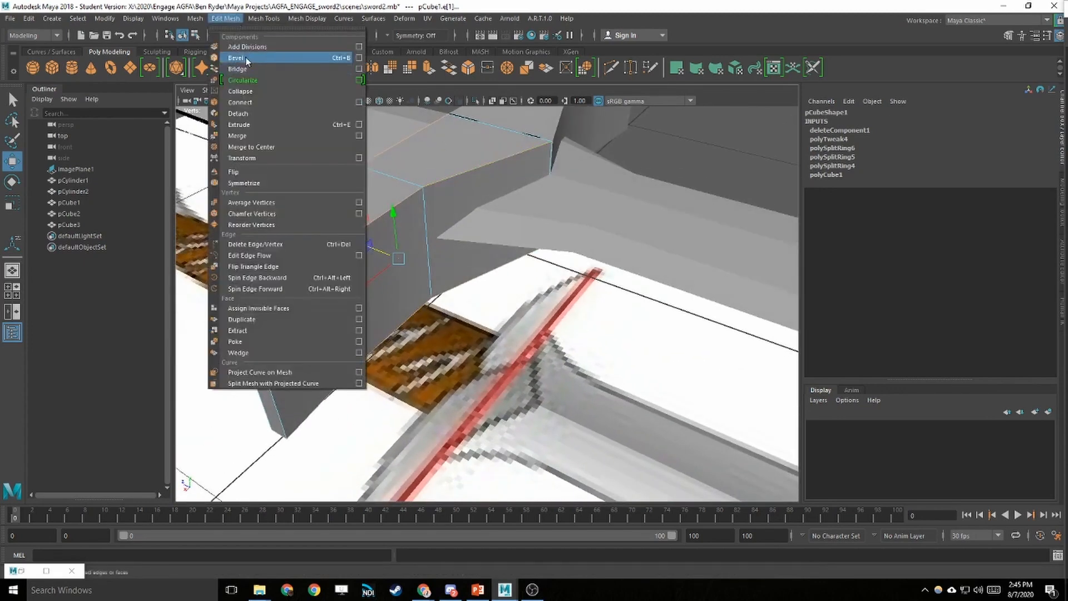
{"action": "left_click", "coordinate": [248, 58]}
{"action": "left_click_drag", "start_coordinate": [508, 341], "coordinate": [445, 298], "text": "alt"}
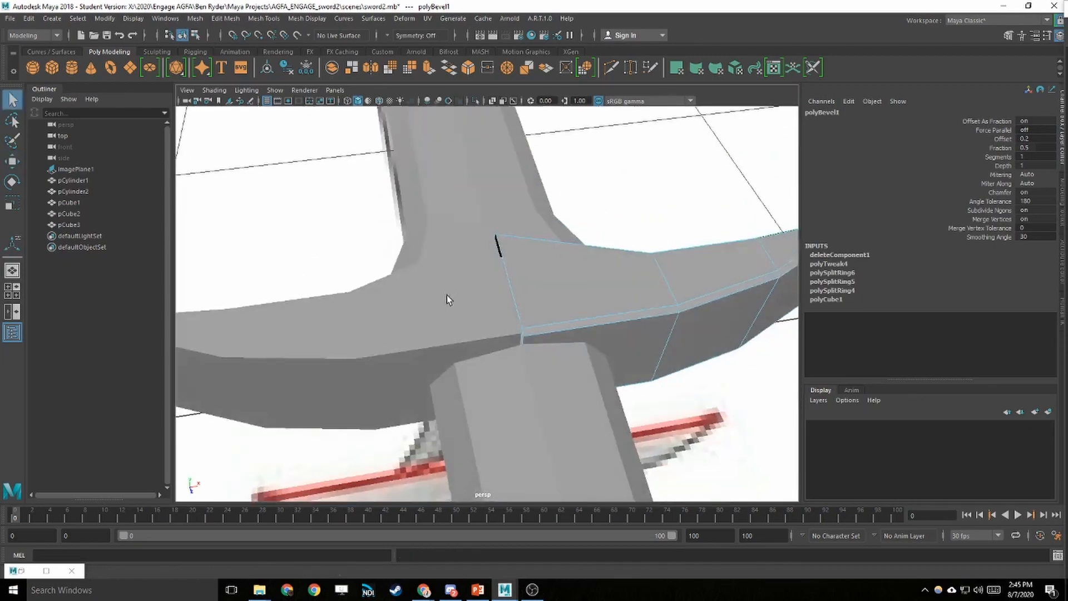
- Replace the old mirrored crossguard half with a duplicate of the beveled half, mirrored with Scale X set to -1.709
{"action": "right_click_drag", "start_coordinate": [460, 291], "coordinate": [489, 265]}
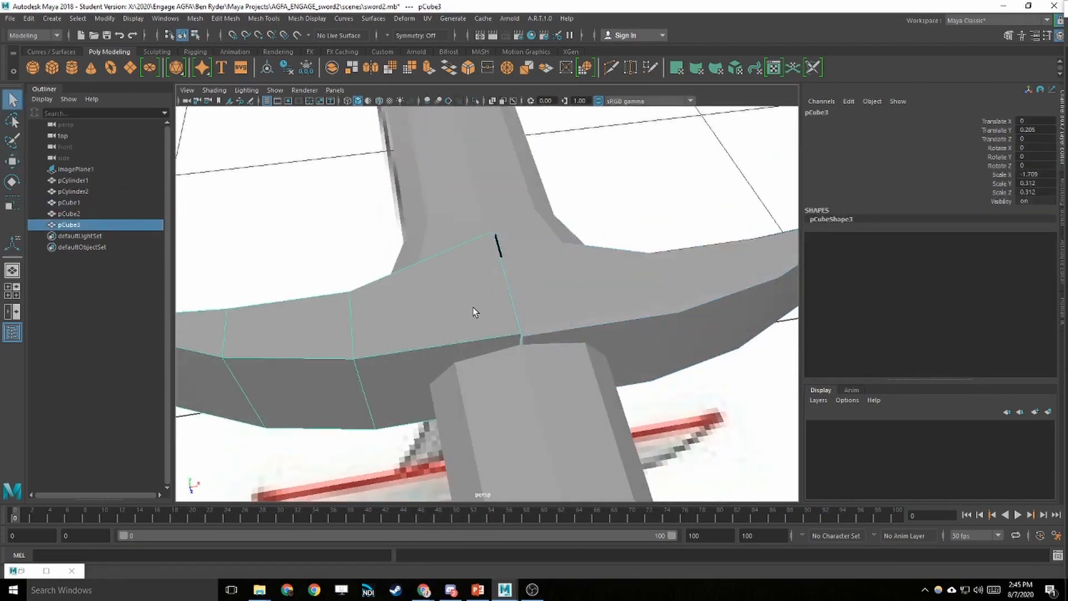
{"action": "key", "text": "Delete"}
{"action": "left_click", "coordinate": [631, 309]}
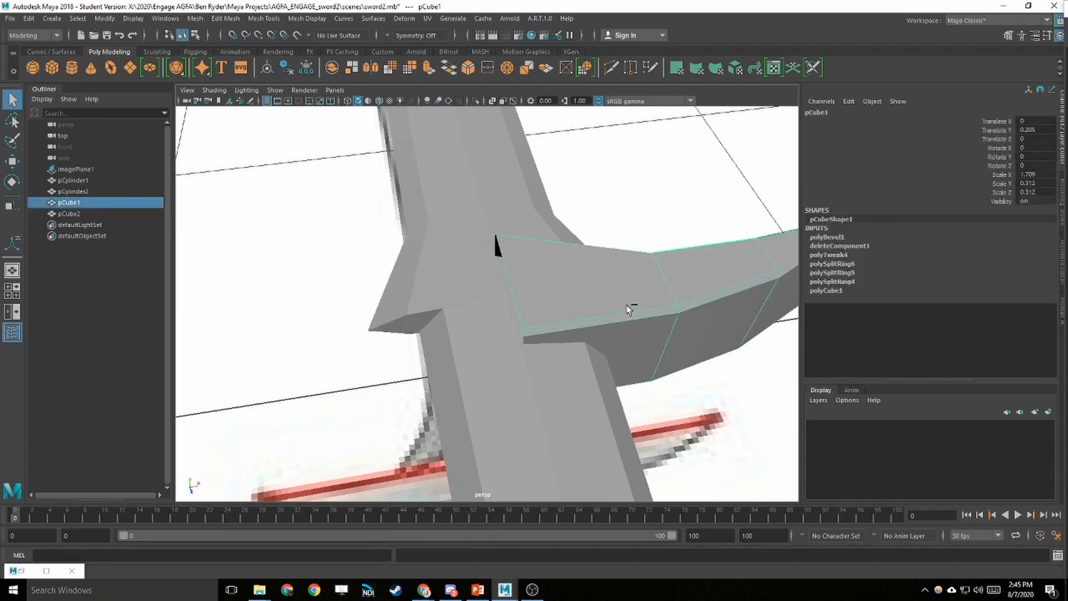
{"action": "key", "text": "ctrl+d"}
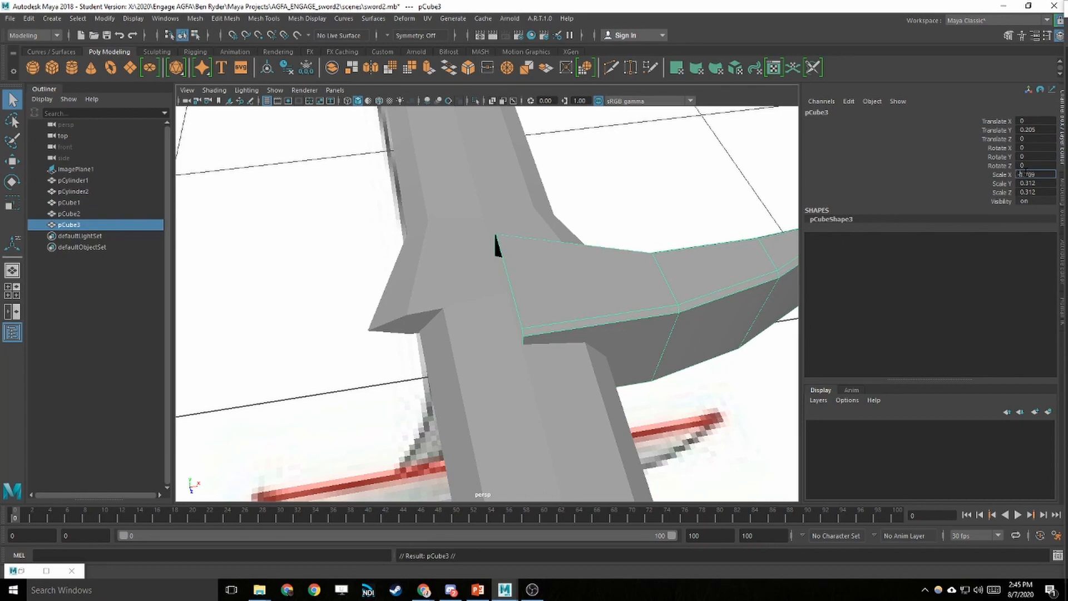
{"action": "key", "text": "Return"}
- Inspect the beveled crossguard, blade, grip and pommel of the whole sword in the perspective view
{"action": "left_click", "coordinate": [679, 253], "text": "shift"}
{"action": "left_click_drag", "start_coordinate": [728, 234], "coordinate": [589, 274], "text": "alt"}
{"action": "scroll", "coordinate": [526, 266], "scroll_direction": "down", "scroll_amount": 3}
{"action": "key", "text": "w"}
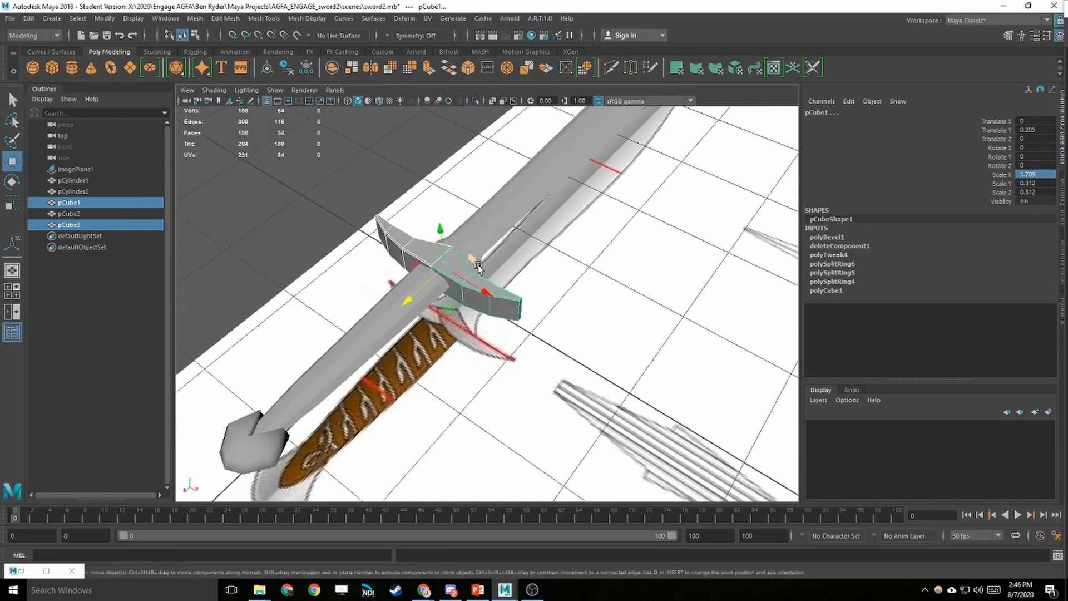
{"action": "left_click", "coordinate": [490, 222]}
{"action": "left_click", "coordinate": [454, 260]}
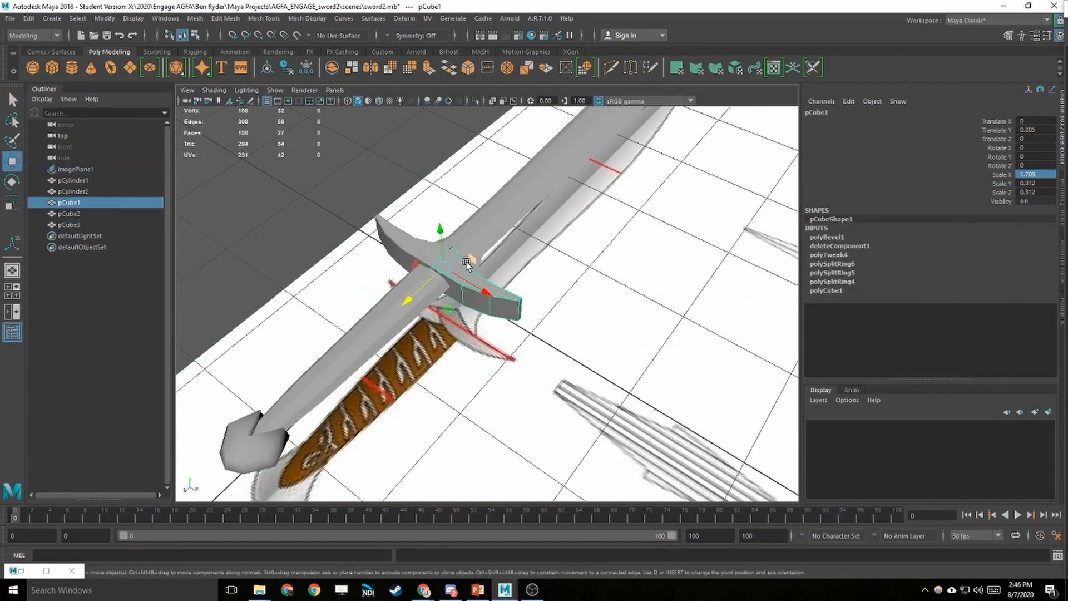
{"action": "scroll", "coordinate": [454, 261], "scroll_direction": "up", "scroll_amount": 2}
{"action": "left_click_drag", "start_coordinate": [453, 262], "coordinate": [501, 323]}
{"action": "key", "text": "q"}
{"action": "left_click", "coordinate": [453, 261]}
{"action": "scroll", "coordinate": [450, 298], "scroll_direction": "down", "scroll_amount": 3}
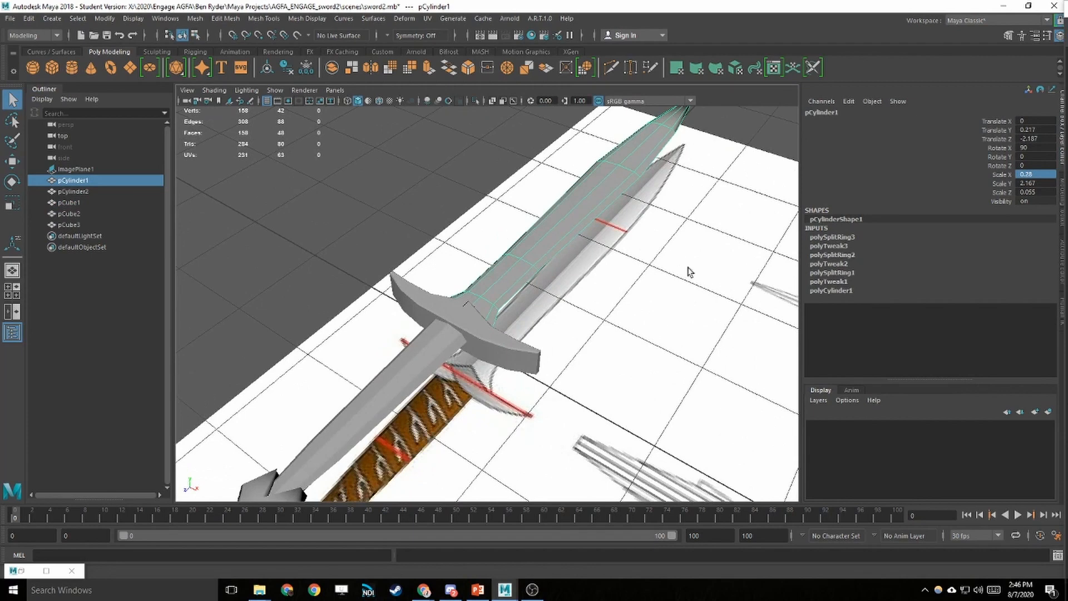
{"action": "scroll", "coordinate": [598, 244], "scroll_direction": "down", "scroll_amount": 2}
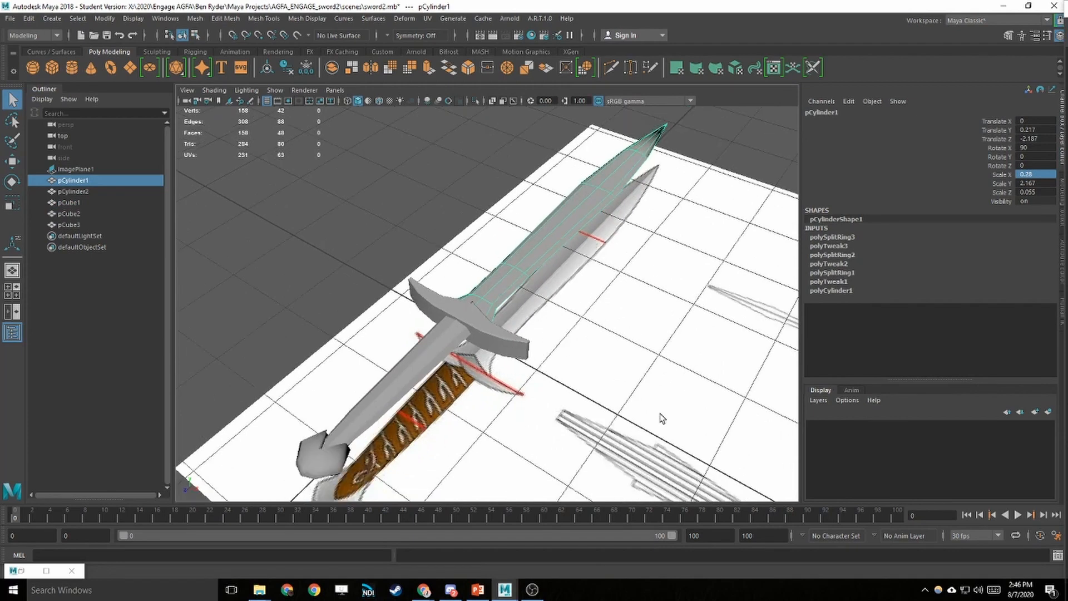
{"action": "left_click", "coordinate": [556, 325]}
{"action": "left_click_drag", "start_coordinate": [556, 326], "coordinate": [590, 321], "text": "alt"}
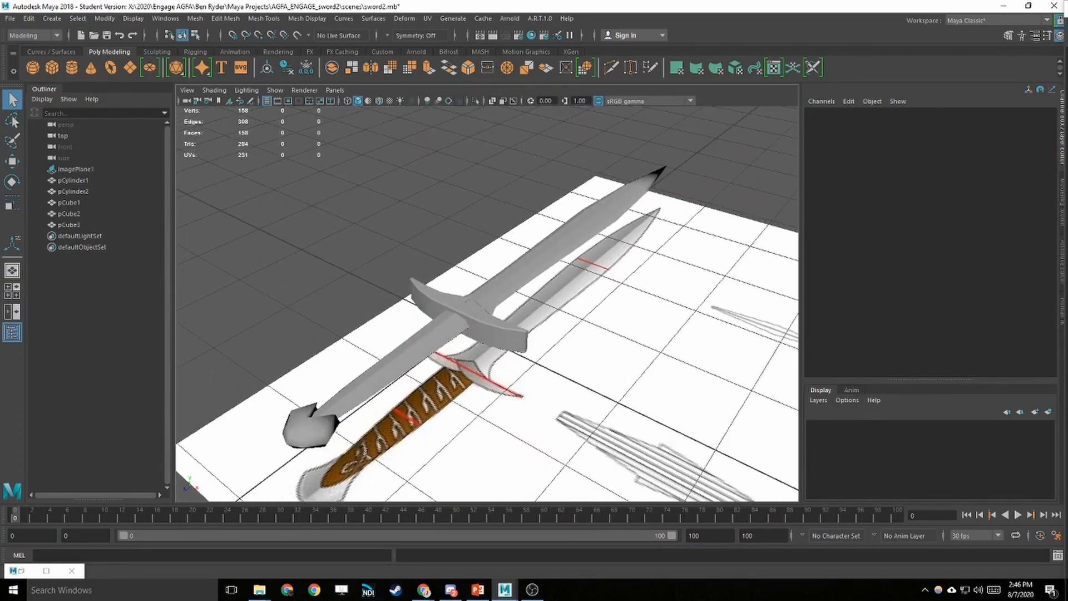
{"action": "left_click", "coordinate": [540, 591]}
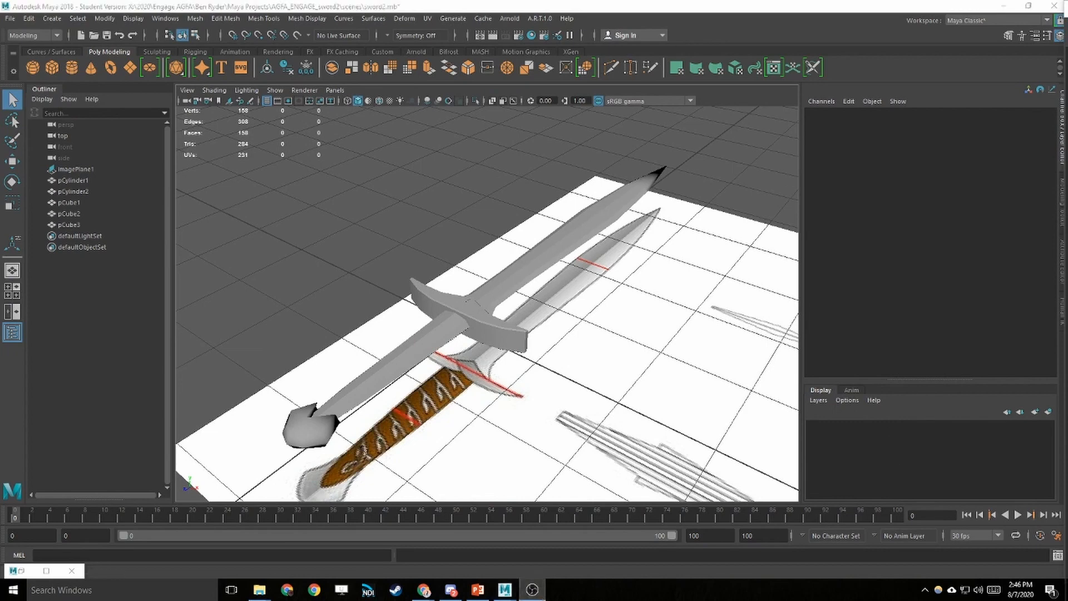